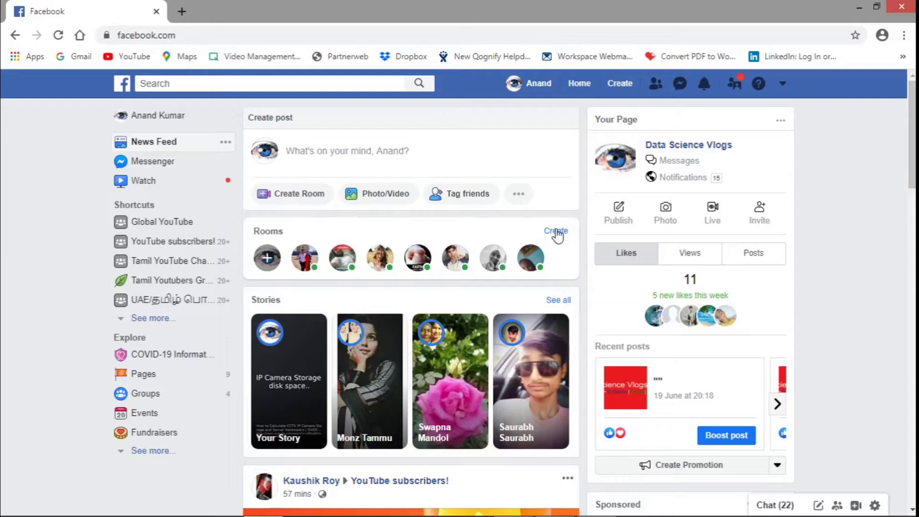
Start creating a new room and look through the suggested room activities
{"action": "left_click", "coordinate": [556, 232]}
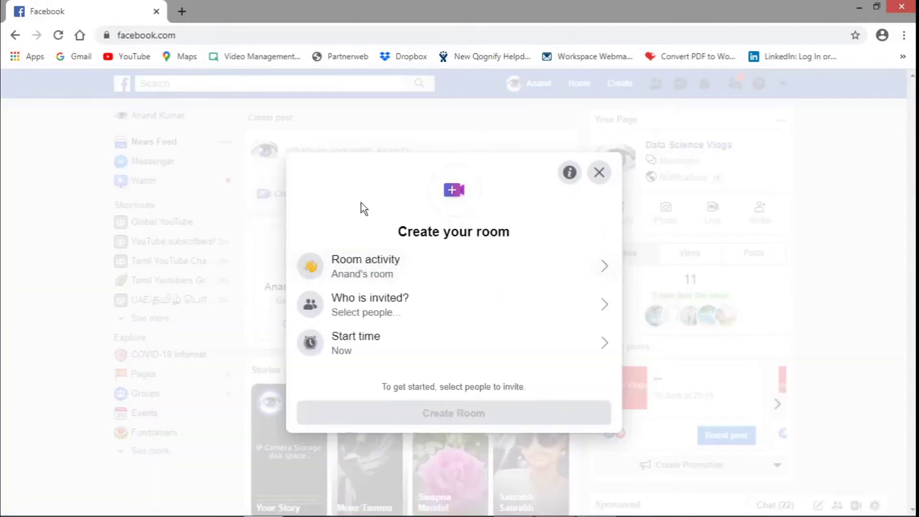
{"action": "left_click", "coordinate": [425, 277]}
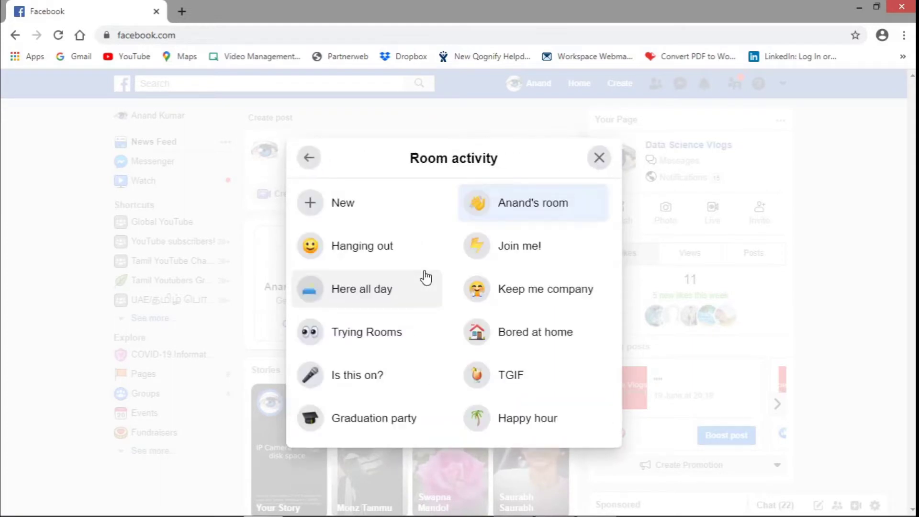
{"action": "scroll", "coordinate": [548, 282], "scroll_direction": "down", "scroll_amount": 3}
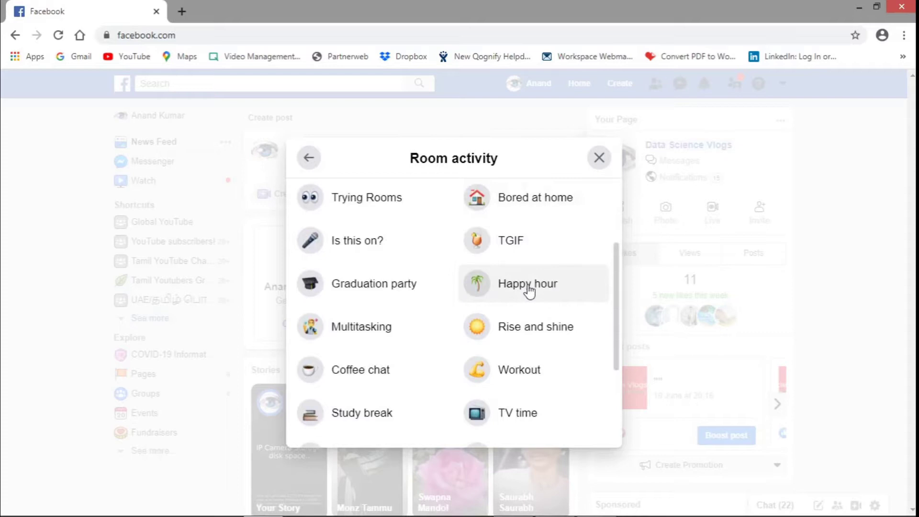
{"action": "scroll", "coordinate": [531, 331], "scroll_direction": "down", "scroll_amount": 2}
{"action": "scroll", "coordinate": [536, 356], "scroll_direction": "down", "scroll_amount": 2}
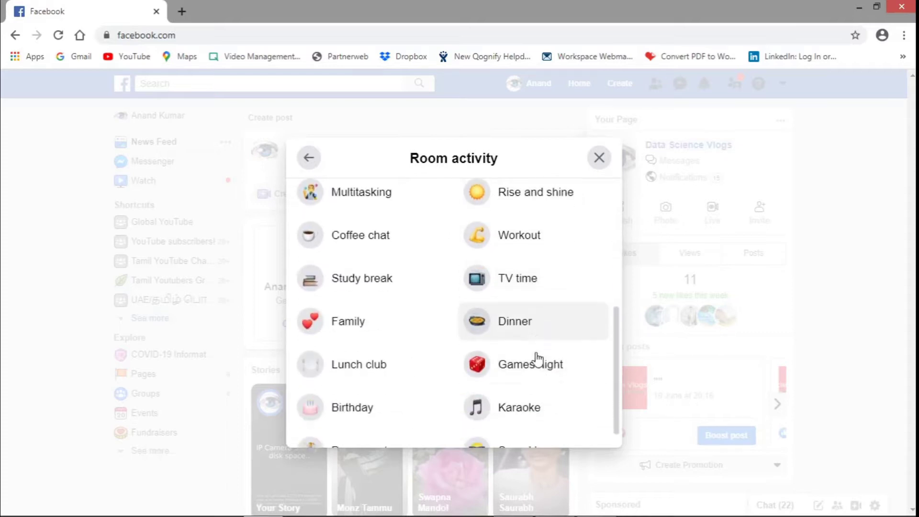
{"action": "scroll", "coordinate": [527, 343], "scroll_direction": "down", "scroll_amount": 1}
{"action": "scroll", "coordinate": [527, 345], "scroll_direction": "up", "scroll_amount": 6}
{"action": "scroll", "coordinate": [529, 347], "scroll_direction": "down", "scroll_amount": 6}
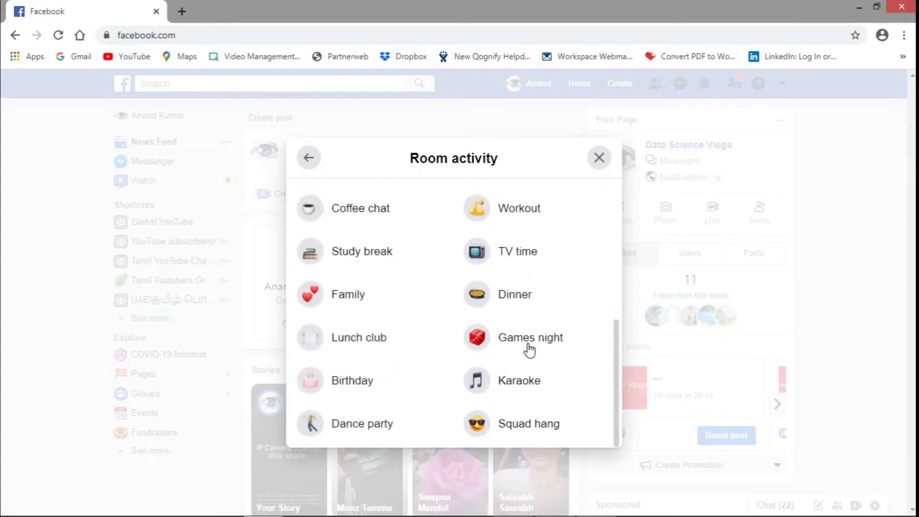
{"action": "scroll", "coordinate": [426, 326], "scroll_direction": "up", "scroll_amount": 1}
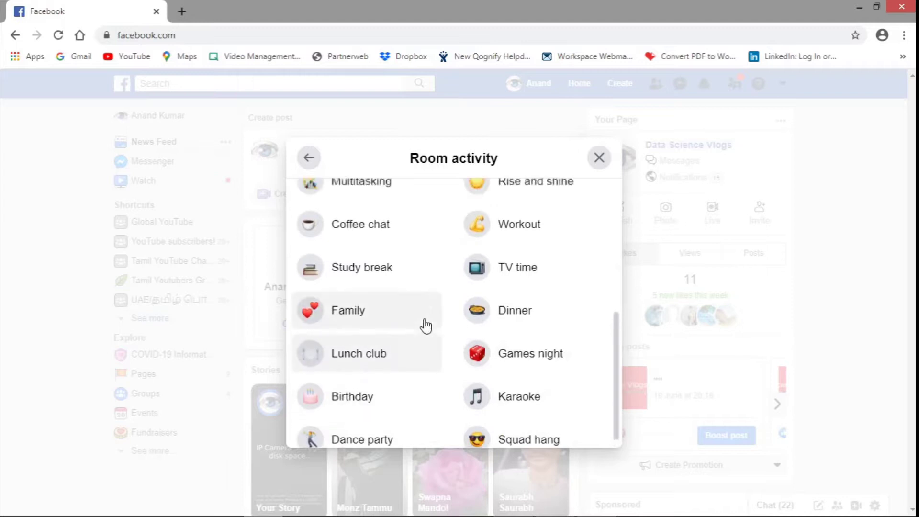
{"action": "scroll", "coordinate": [426, 325], "scroll_direction": "up", "scroll_amount": 5}
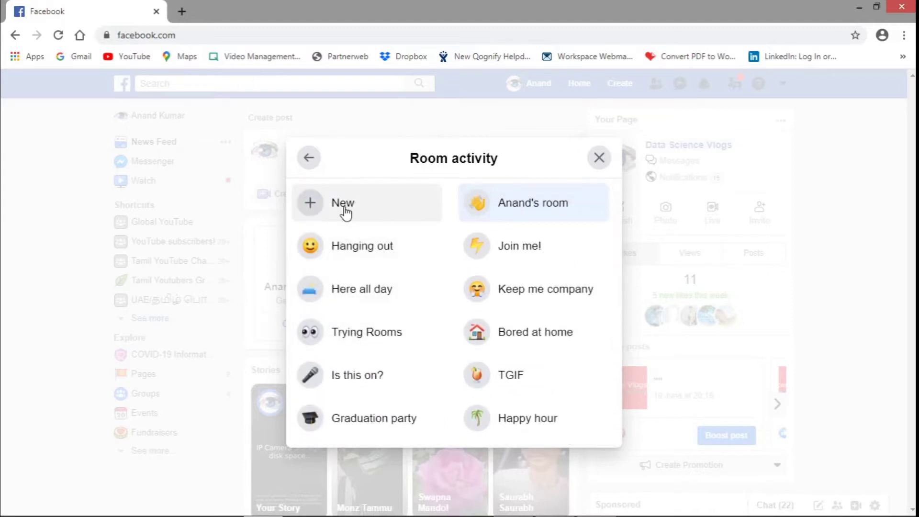
Create a custom room activity named "Let's talk" and save it
{"action": "left_click", "coordinate": [344, 208]}
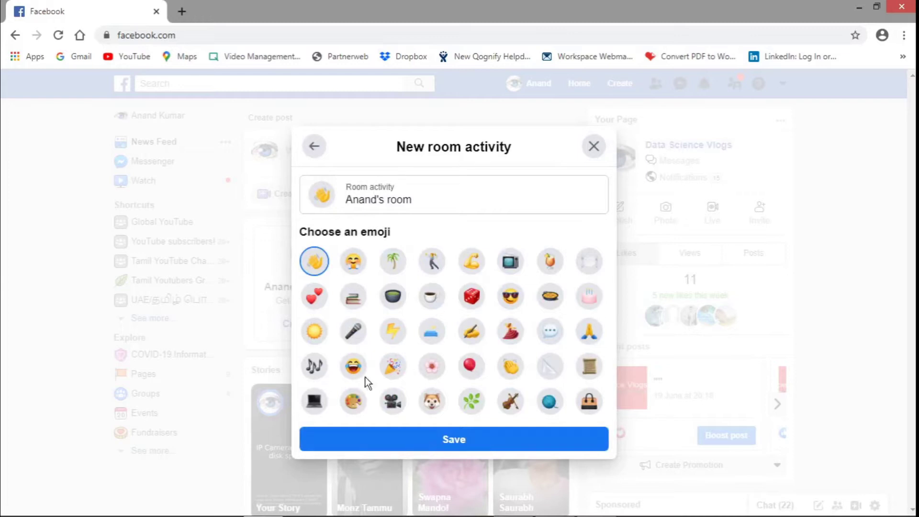
{"action": "left_click", "coordinate": [418, 199]}
{"action": "left_click_drag", "start_coordinate": [418, 199], "coordinate": [325, 206]}
{"action": "type", "text": "Let's talk"}
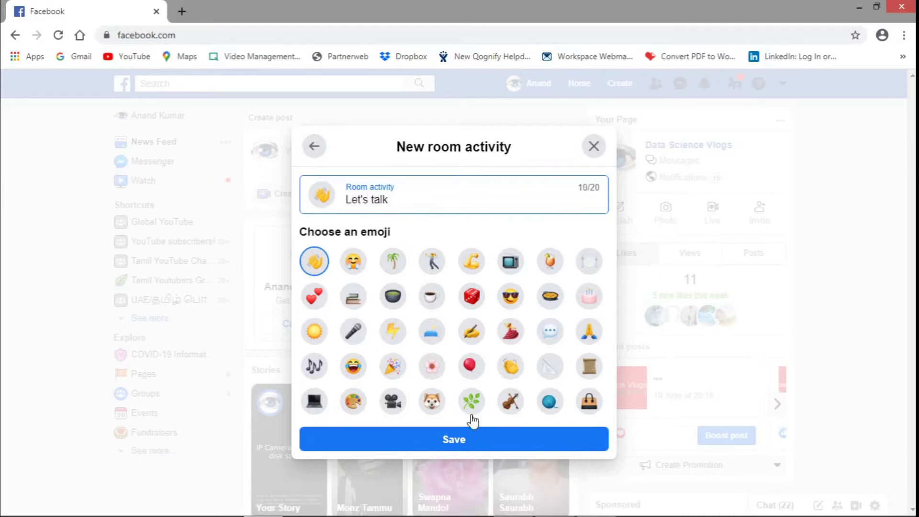
{"action": "left_click", "coordinate": [476, 439]}
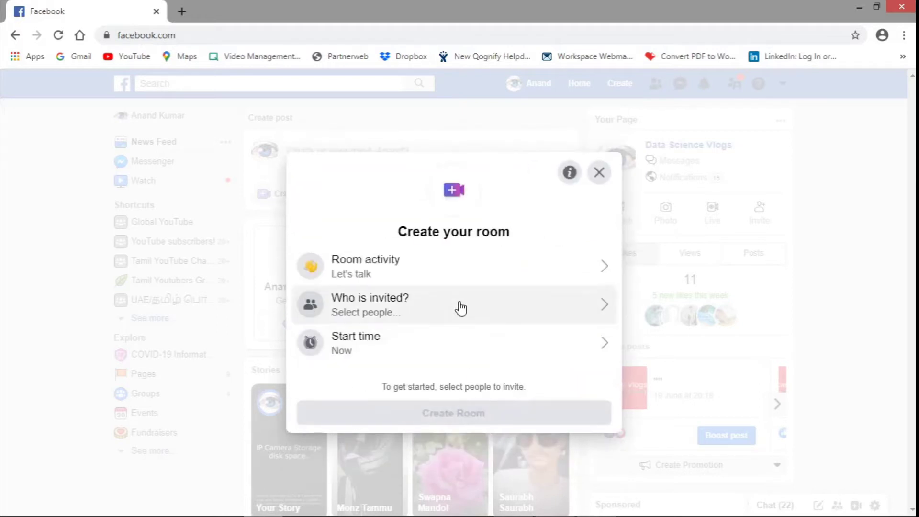
Limit the room's invitations to specific friends instead of all friends and save that choice
{"action": "left_click", "coordinate": [462, 309]}
{"action": "left_click", "coordinate": [535, 267]}
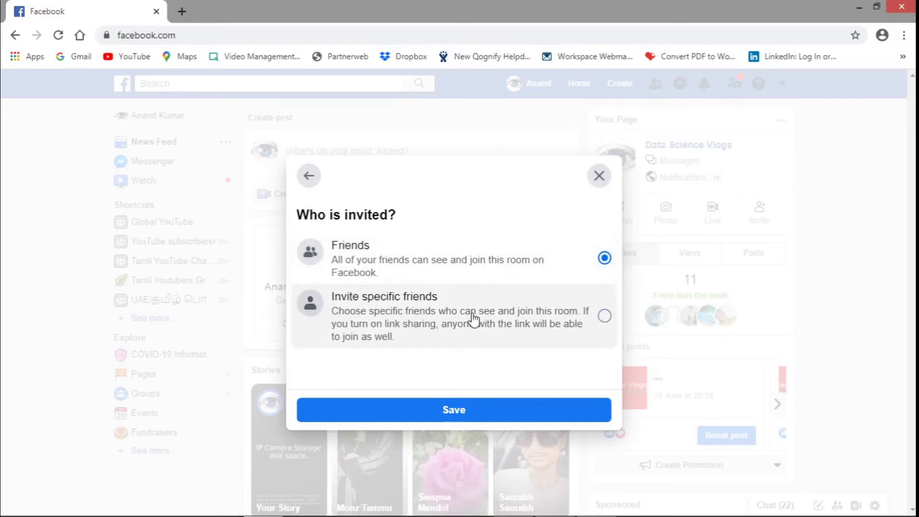
{"action": "left_click", "coordinate": [604, 316]}
{"action": "left_click", "coordinate": [445, 411]}
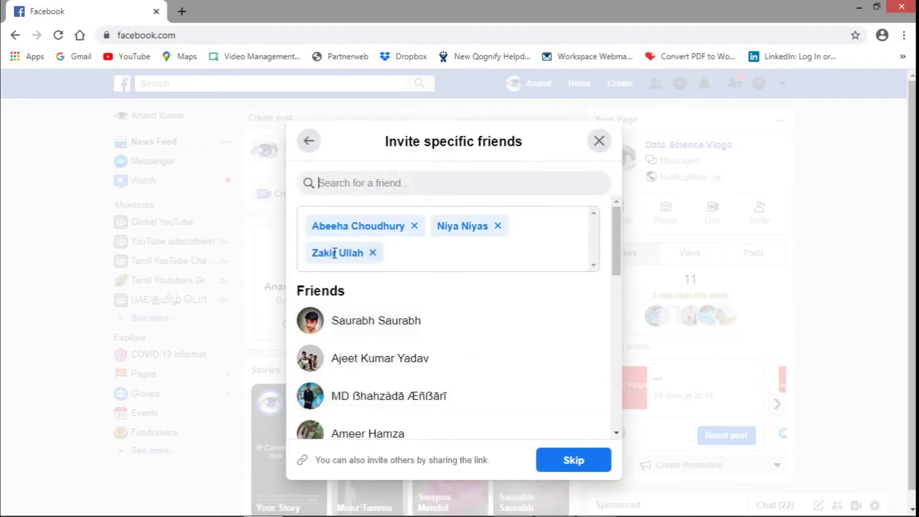
Remove all three preselected friends from the invitation list
{"action": "left_click", "coordinate": [372, 253]}
{"action": "left_click", "coordinate": [414, 225]}
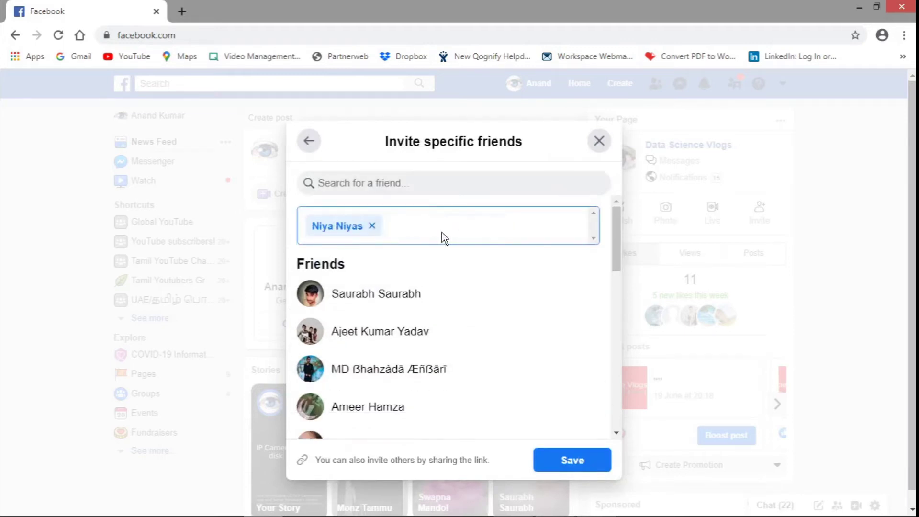
{"action": "left_click", "coordinate": [372, 226]}
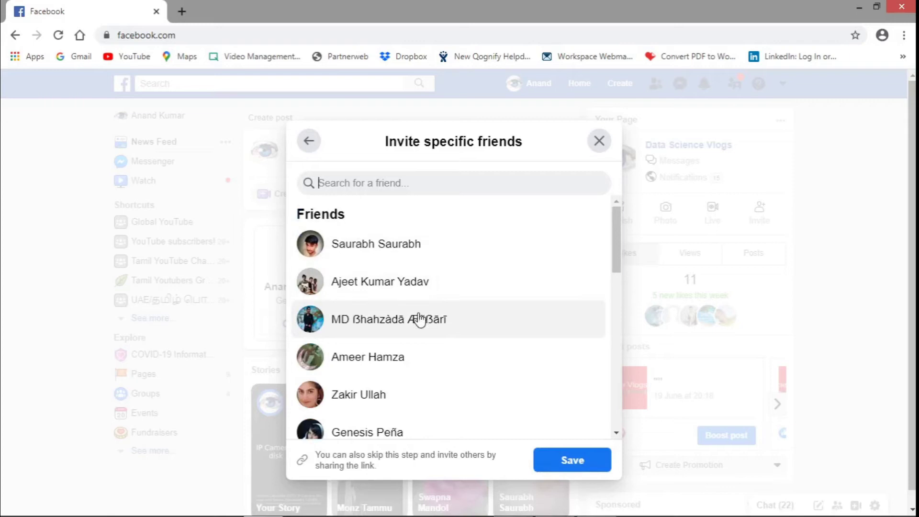
Choose four friends from the friends list and confirm inviting them to the room
{"action": "scroll", "coordinate": [417, 326], "scroll_direction": "down", "scroll_amount": 2}
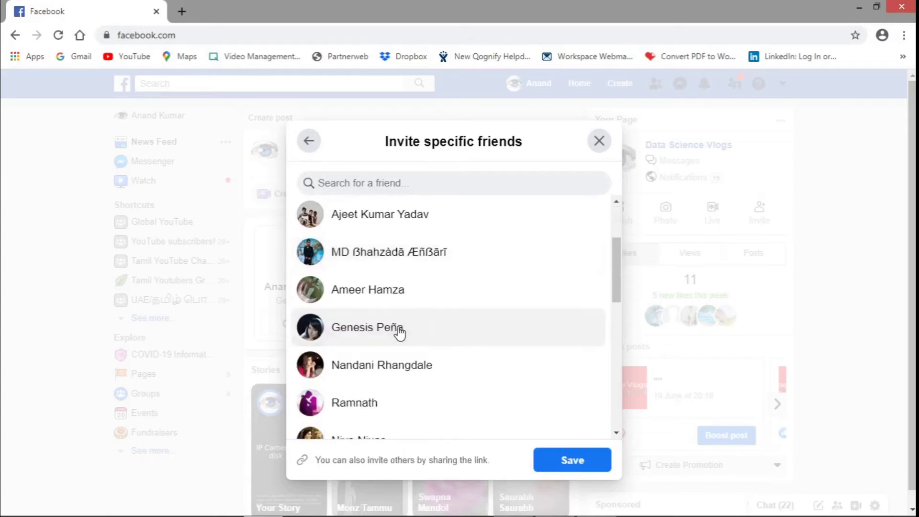
{"action": "scroll", "coordinate": [461, 364], "scroll_direction": "down", "scroll_amount": 2}
{"action": "left_click", "coordinate": [421, 307]}
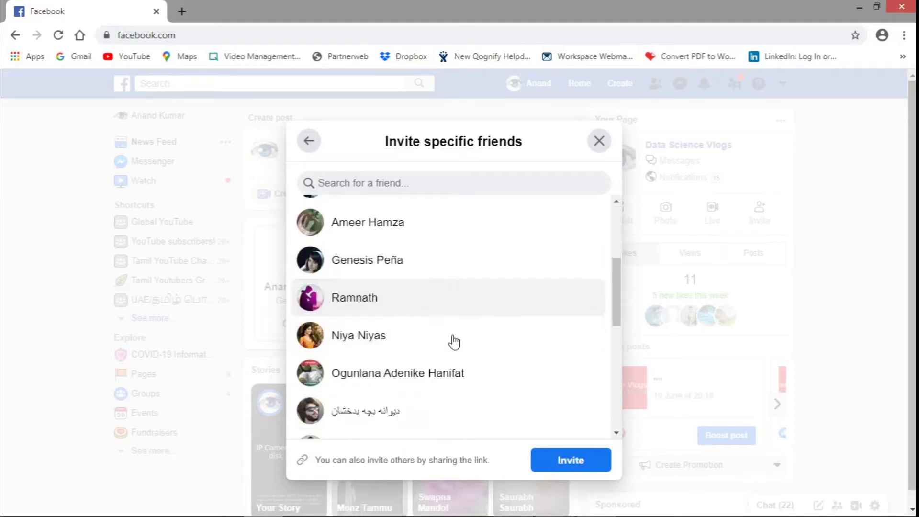
{"action": "left_click", "coordinate": [419, 349]}
{"action": "scroll", "coordinate": [443, 378], "scroll_direction": "down", "scroll_amount": 4}
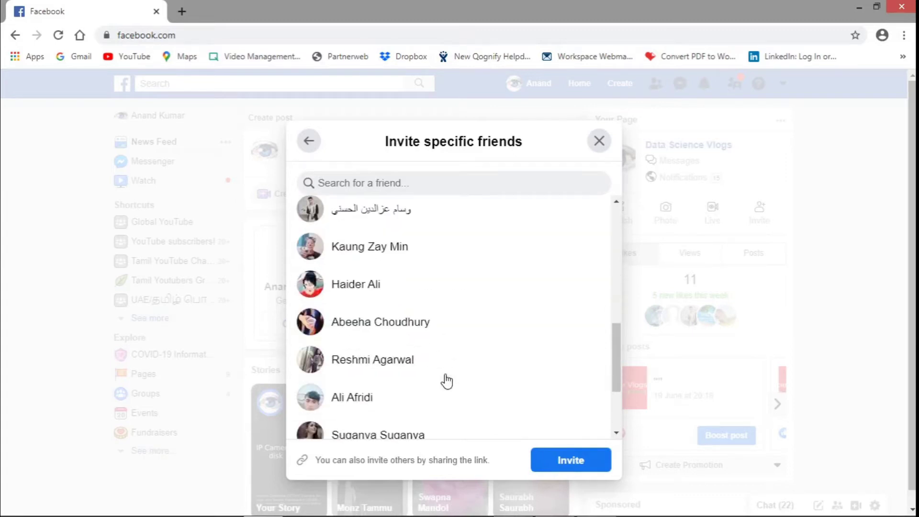
{"action": "left_click", "coordinate": [433, 369]}
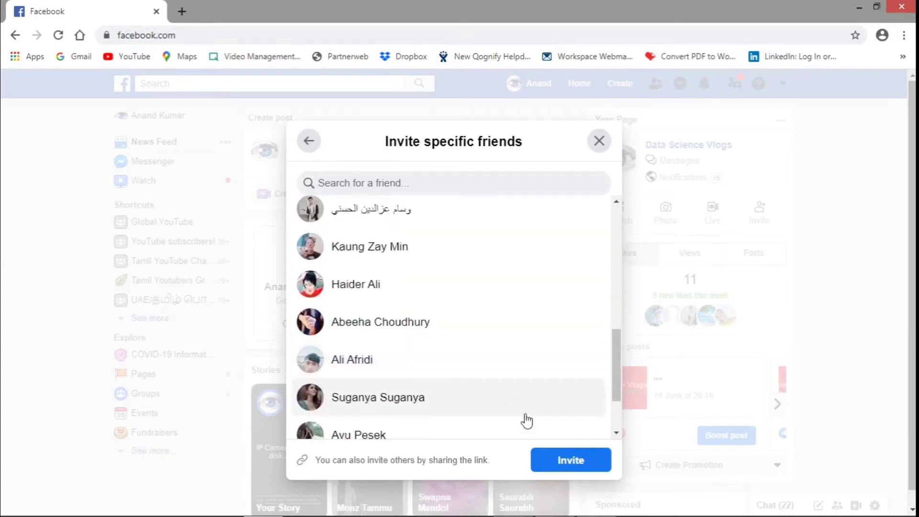
{"action": "left_click", "coordinate": [574, 460]}
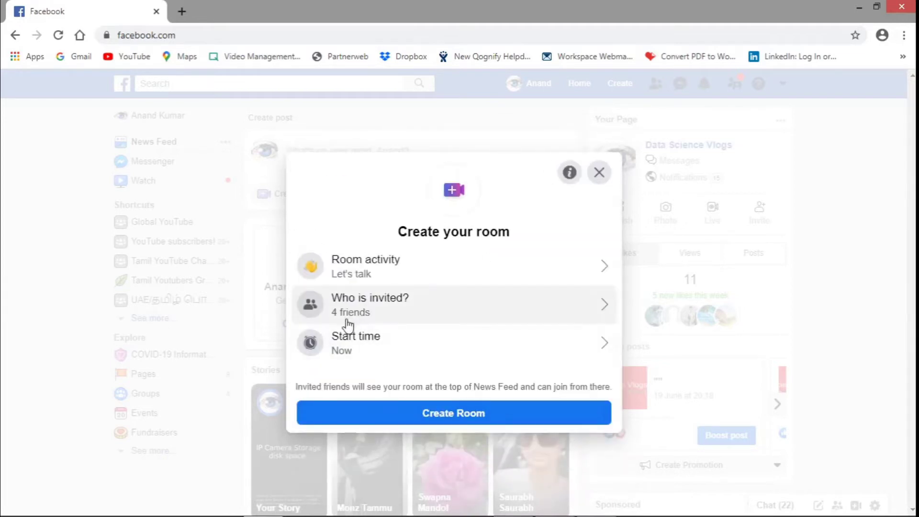
Schedule the room to start on 20 June 2020 at 10:00 and create it
{"action": "left_click", "coordinate": [438, 357]}
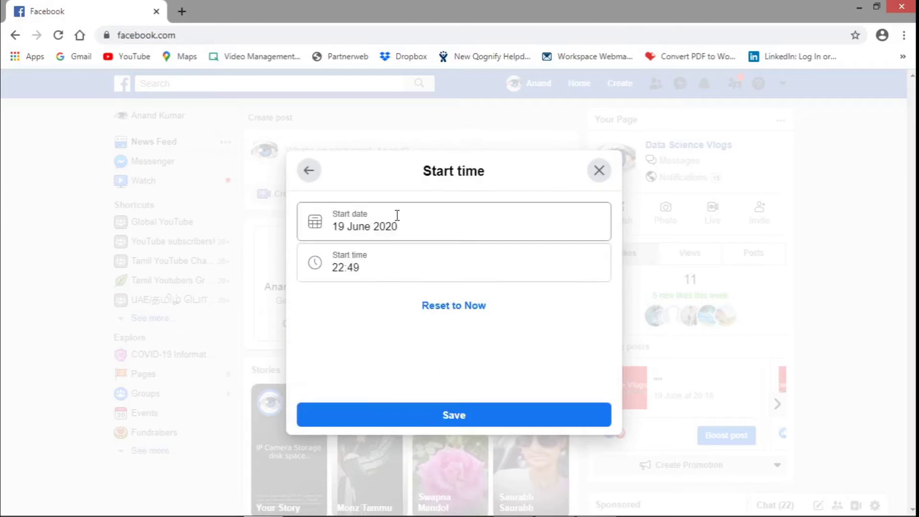
{"action": "left_click", "coordinate": [321, 227]}
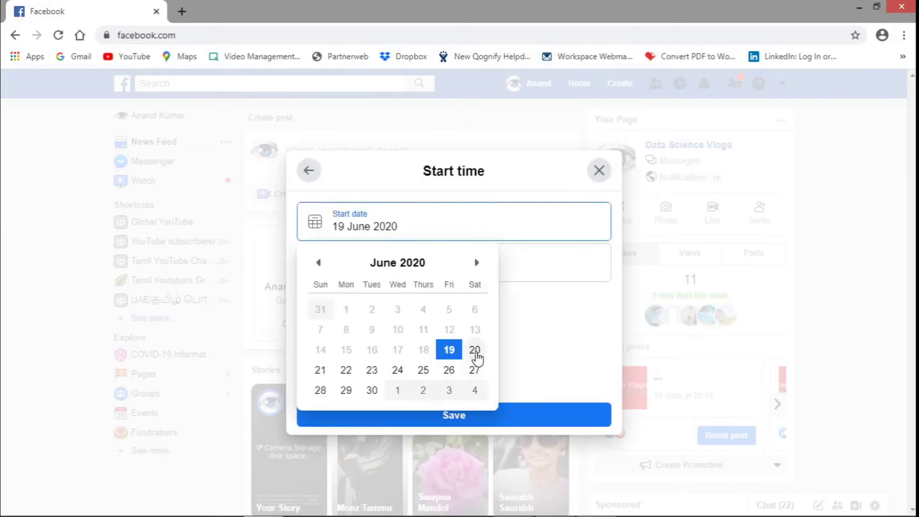
{"action": "left_click", "coordinate": [474, 355]}
{"action": "left_click", "coordinate": [316, 263]}
{"action": "scroll", "coordinate": [410, 374], "scroll_direction": "down", "scroll_amount": 4}
{"action": "scroll", "coordinate": [416, 389], "scroll_direction": "down", "scroll_amount": 12}
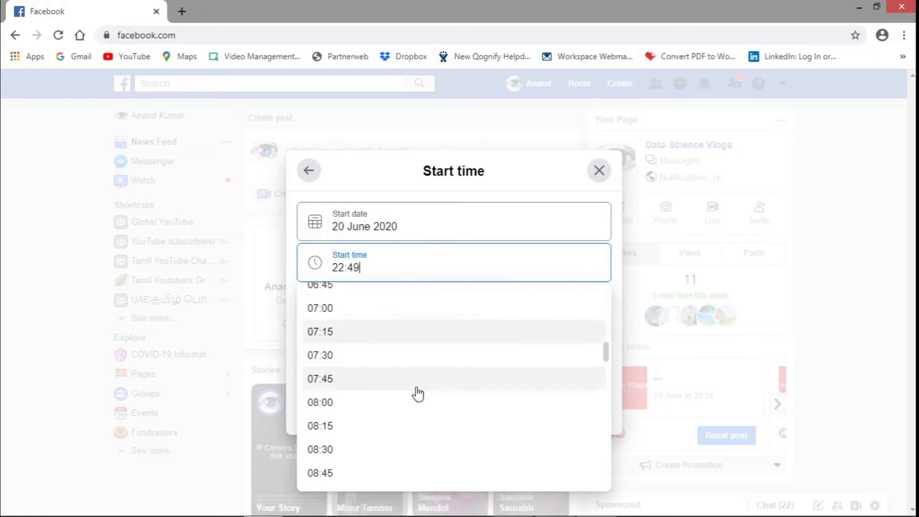
{"action": "scroll", "coordinate": [417, 392], "scroll_direction": "down", "scroll_amount": 2}
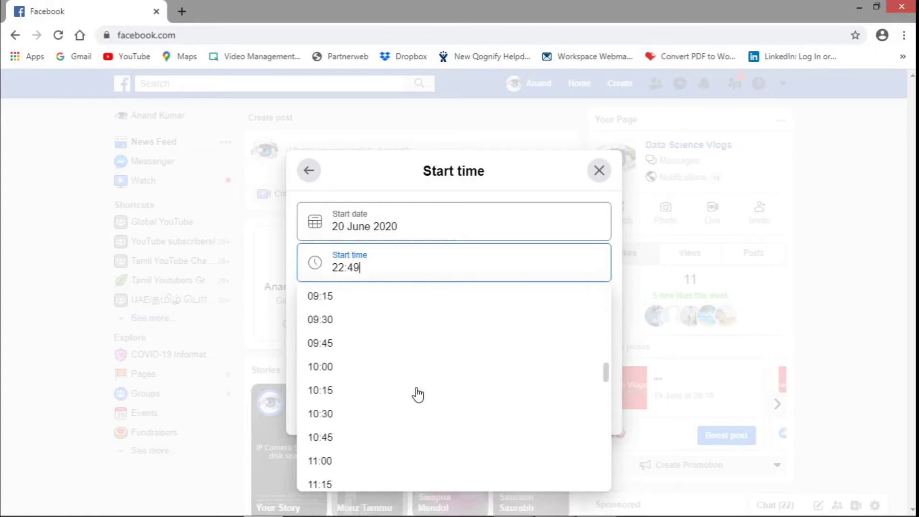
{"action": "left_click", "coordinate": [347, 372]}
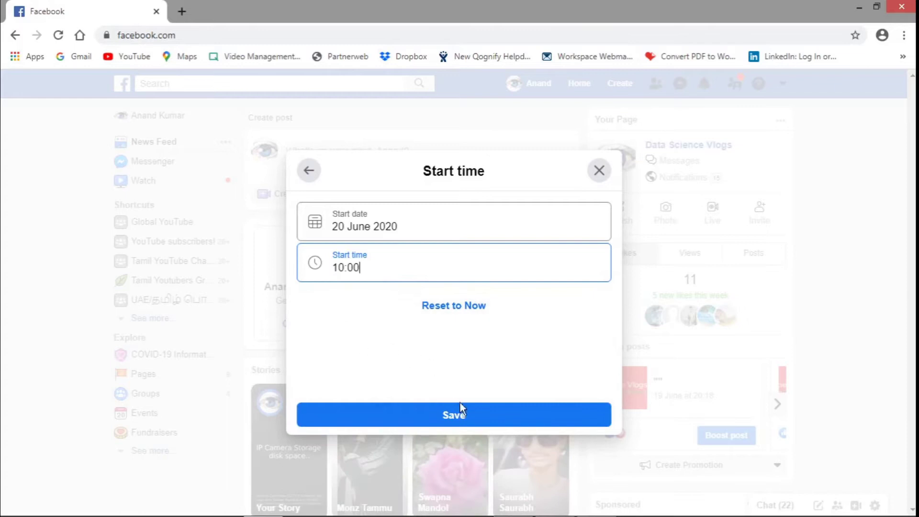
{"action": "left_click", "coordinate": [464, 416]}
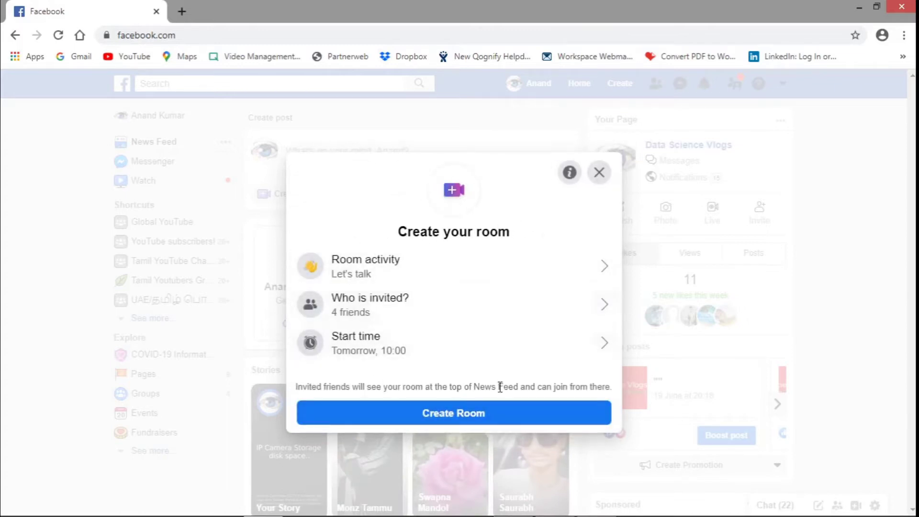
{"action": "left_click", "coordinate": [467, 417]}
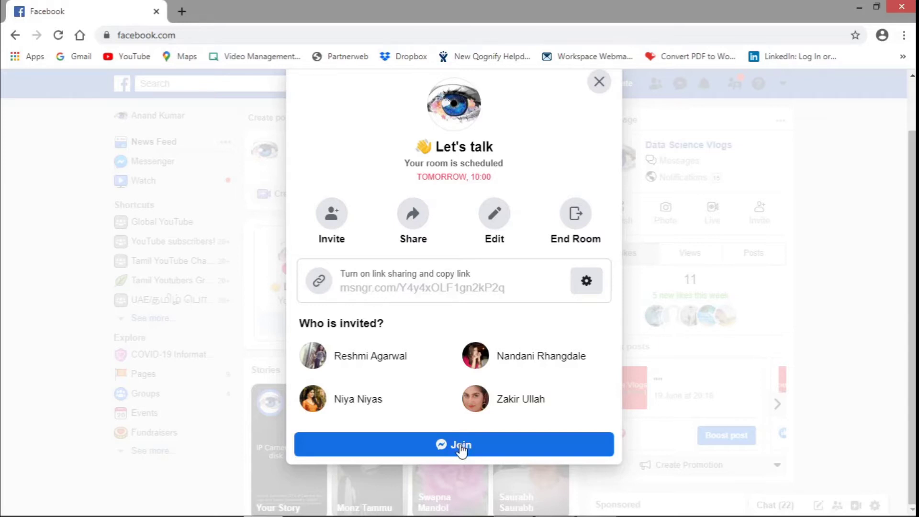
Share the room in a post reading "hello friends," with "Let's talk tomorrow!!!" on a second line
{"action": "left_click", "coordinate": [413, 217]}
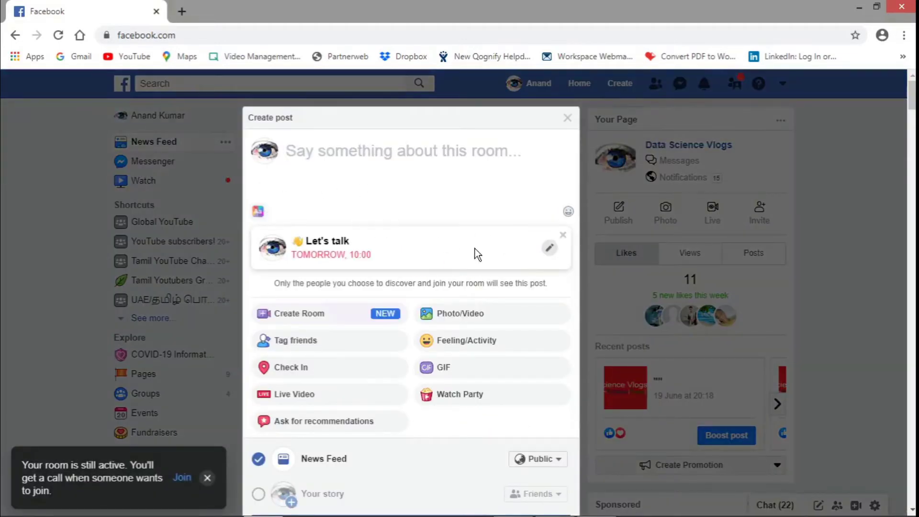
{"action": "type", "text": "he"}
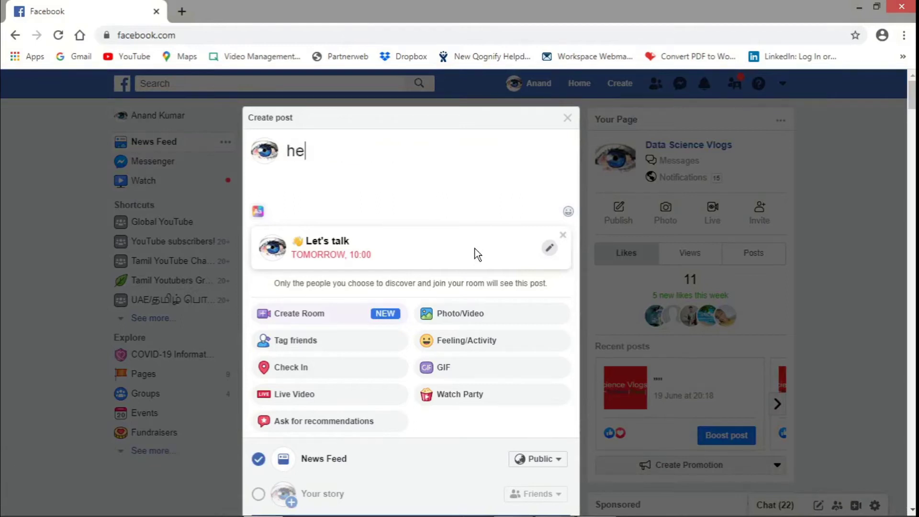
{"action": "type", "text": "llo friends,"}
{"action": "key", "text": "shift+Return"}
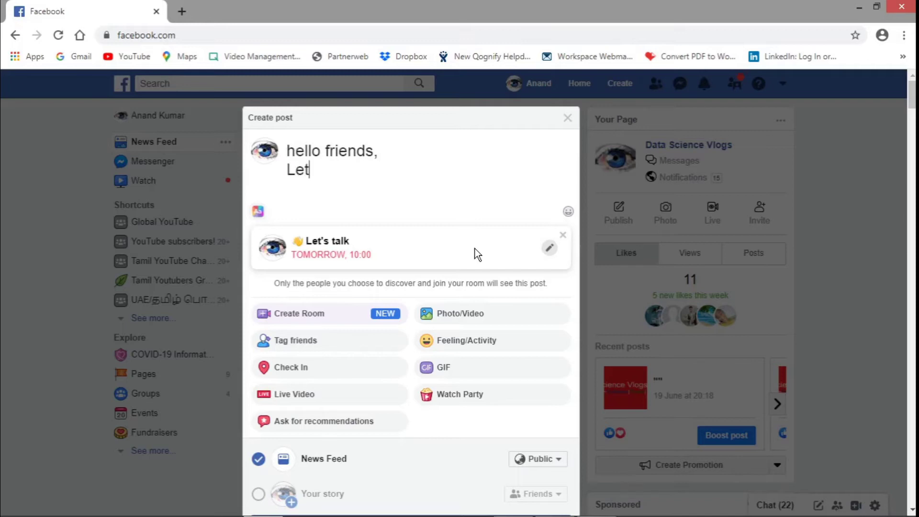
{"action": "type", "text": "Let's talk tomor"}
{"action": "type", "text": "row..."}
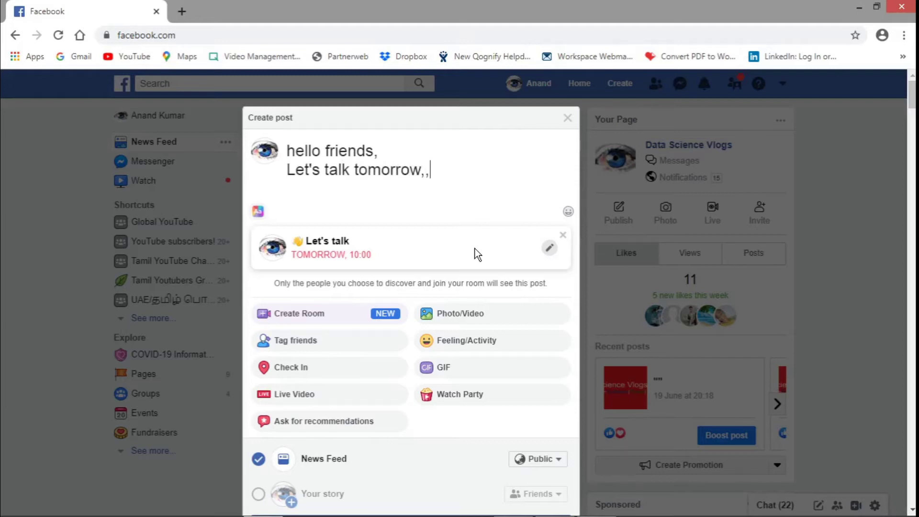
{"action": "key", "text": "BackSpace"}
{"action": "key", "text": "BackSpace"}
{"action": "key", "text": "BackSpace"}
{"action": "type", "text": "!!!"}
Keep News Feed as the post's destination and set its audience to Friends
{"action": "scroll", "coordinate": [457, 265], "scroll_direction": "down", "scroll_amount": 3}
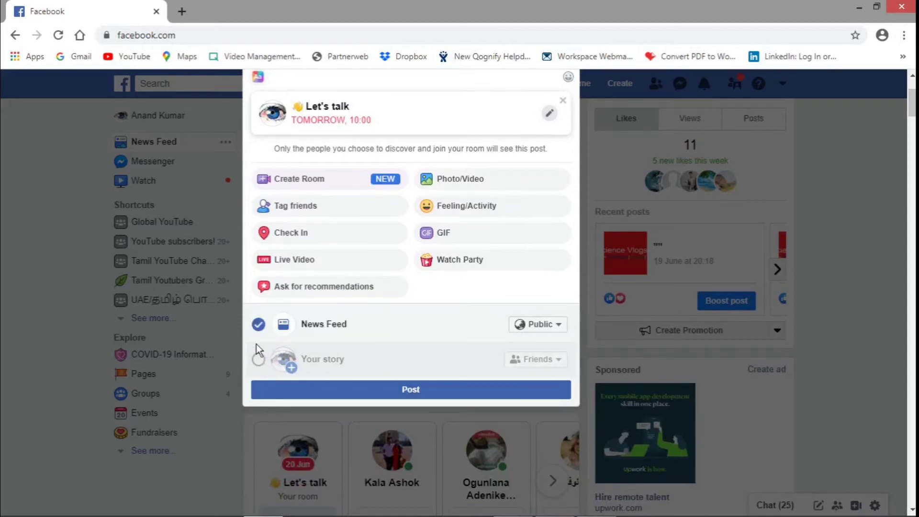
{"action": "left_click", "coordinate": [259, 326]}
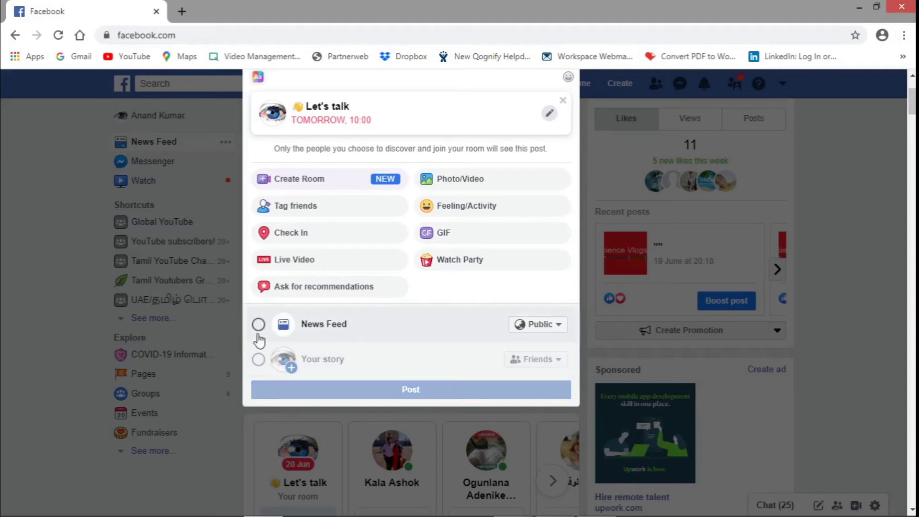
{"action": "left_click", "coordinate": [258, 325]}
{"action": "left_click", "coordinate": [541, 325]}
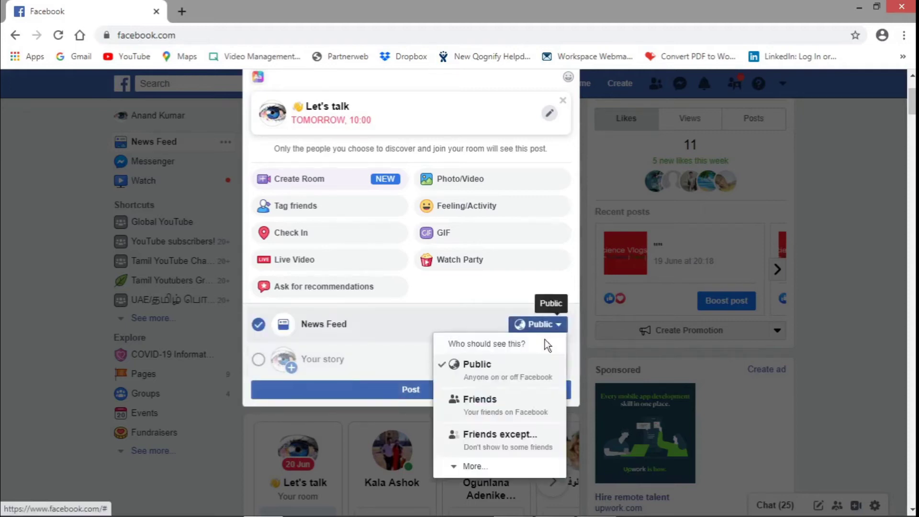
{"action": "left_click", "coordinate": [521, 399]}
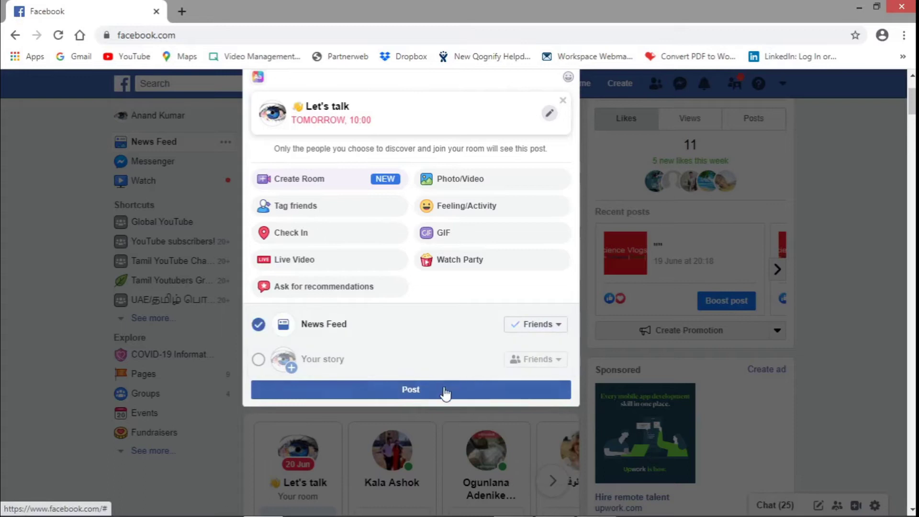
{"action": "scroll", "coordinate": [421, 332], "scroll_direction": "up", "scroll_amount": 3}
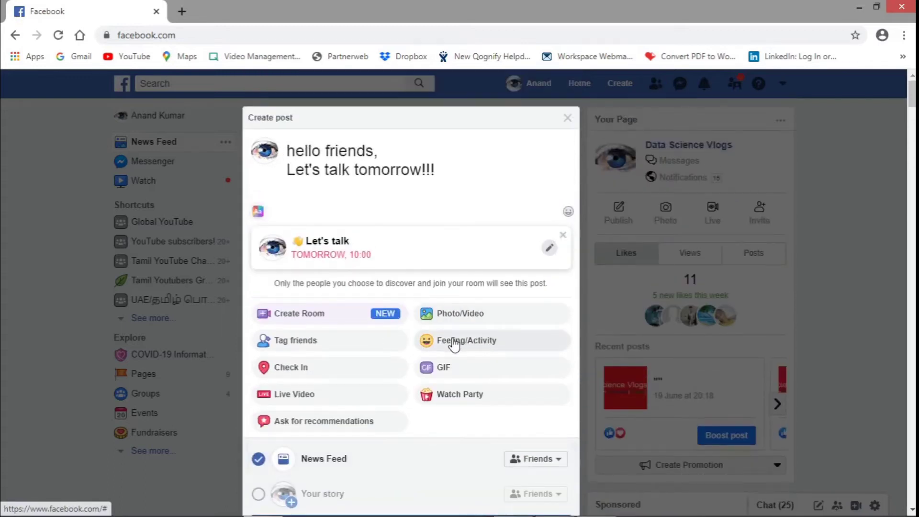
{"action": "scroll", "coordinate": [454, 344], "scroll_direction": "down", "scroll_amount": 2}
{"action": "scroll", "coordinate": [384, 355], "scroll_direction": "up", "scroll_amount": 2}
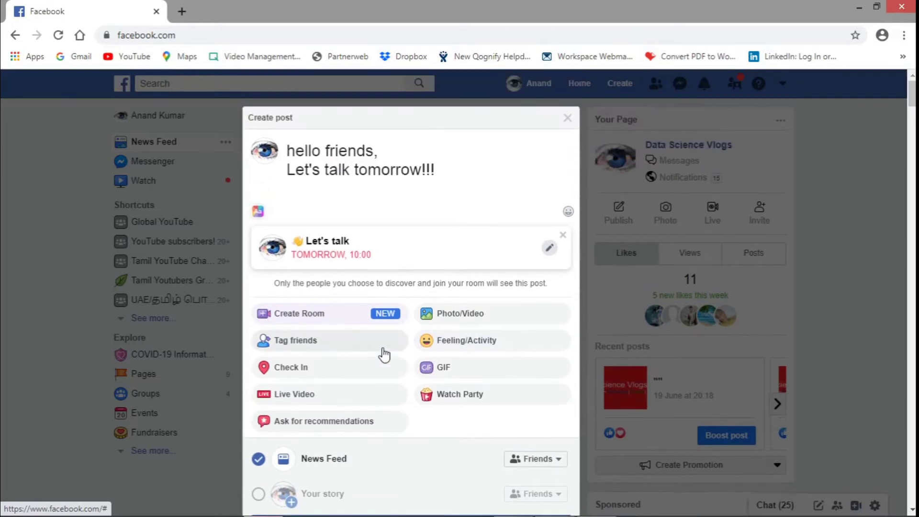
{"action": "scroll", "coordinate": [386, 355], "scroll_direction": "down", "scroll_amount": 3}
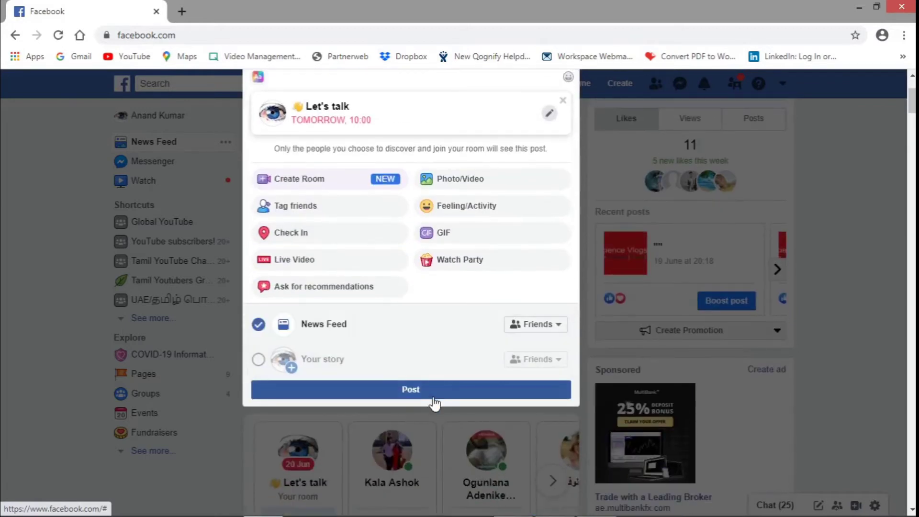
{"action": "scroll", "coordinate": [443, 317], "scroll_direction": "up", "scroll_amount": 2}
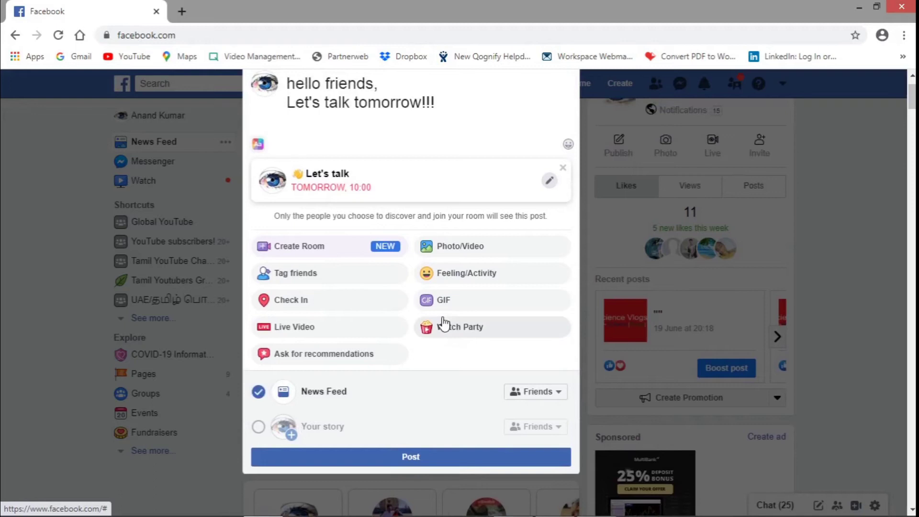
{"action": "scroll", "coordinate": [417, 281], "scroll_direction": "up", "scroll_amount": 1}
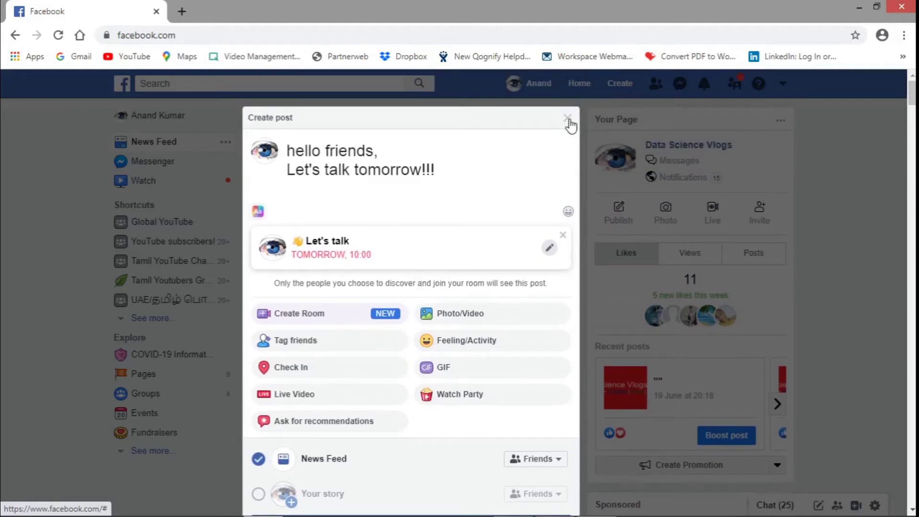
Set the post's News Feed audience to Public and close the expanded post editor
{"action": "scroll", "coordinate": [421, 332], "scroll_direction": "down", "scroll_amount": 4}
{"action": "left_click", "coordinate": [534, 260]}
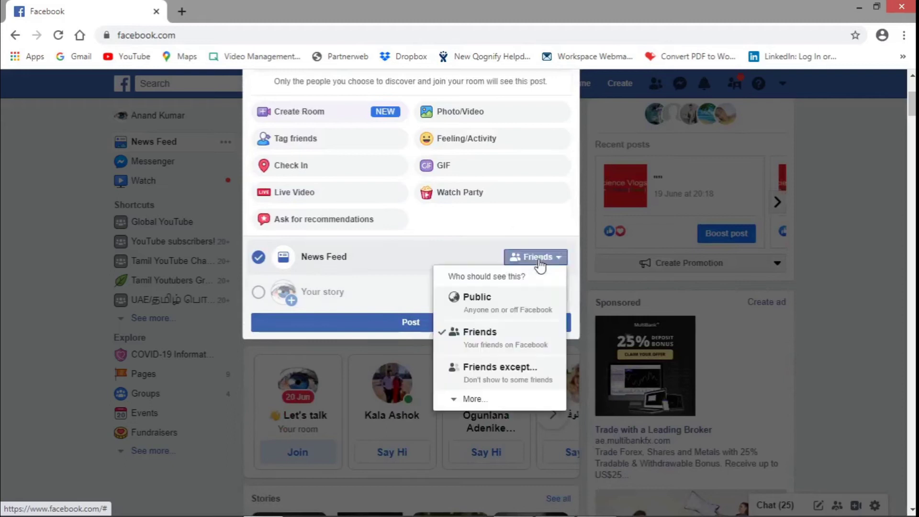
{"action": "left_click", "coordinate": [497, 304]}
{"action": "scroll", "coordinate": [426, 287], "scroll_direction": "up", "scroll_amount": 4}
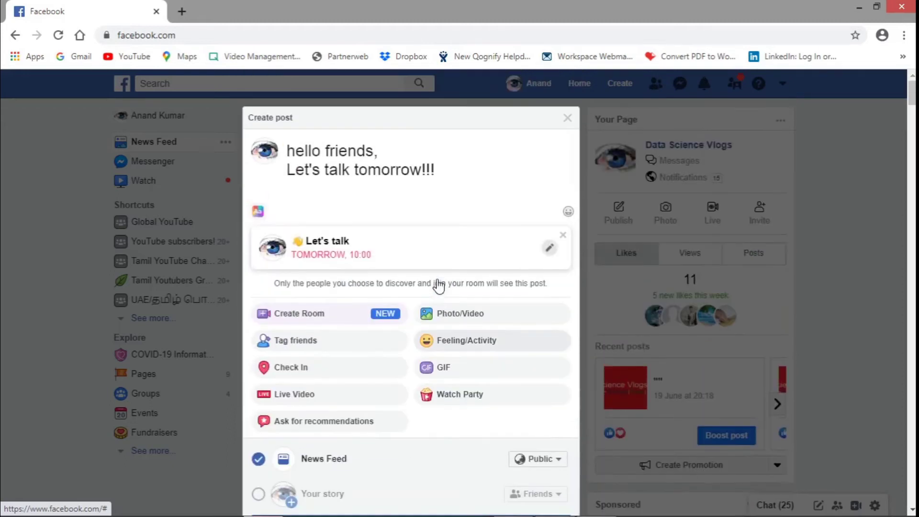
{"action": "left_click", "coordinate": [570, 121]}
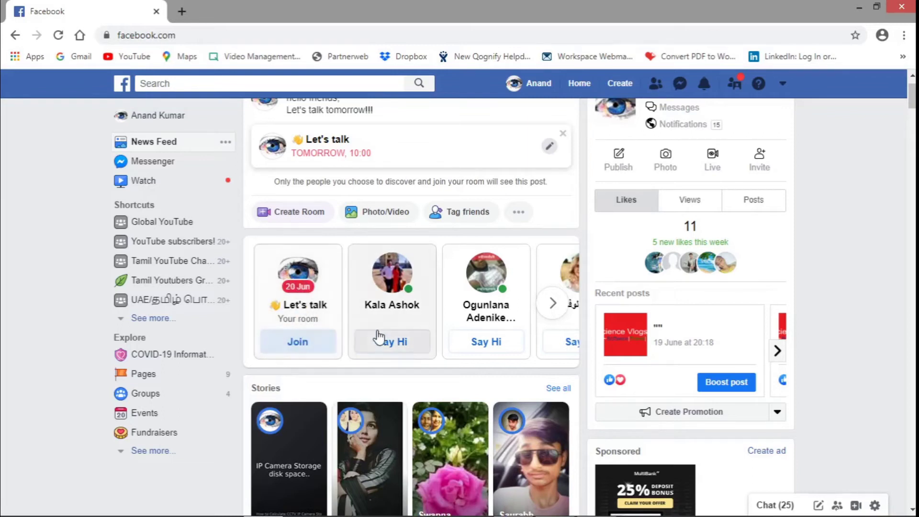
Stay on the unfinished post, review the attached room's start date and time, and close the room editor
{"action": "scroll", "coordinate": [354, 345], "scroll_direction": "up", "scroll_amount": 2}
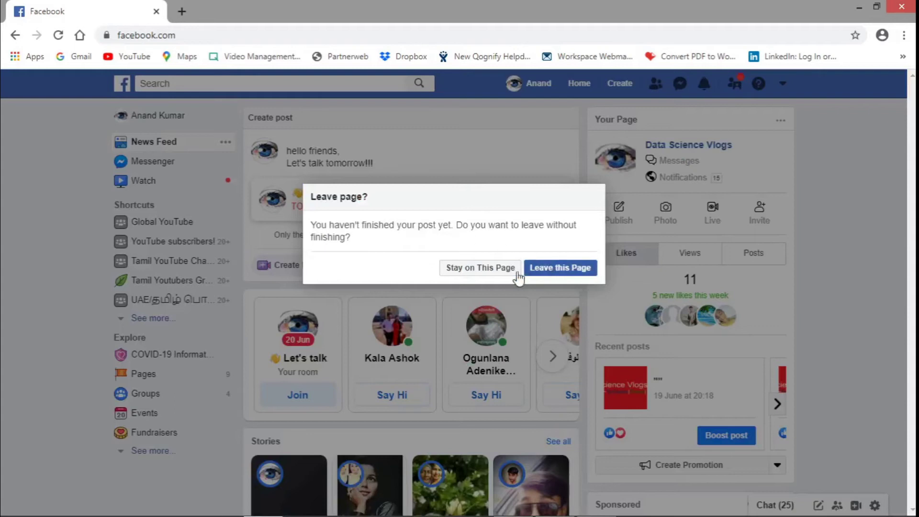
{"action": "left_click", "coordinate": [489, 276]}
{"action": "left_click", "coordinate": [551, 206]}
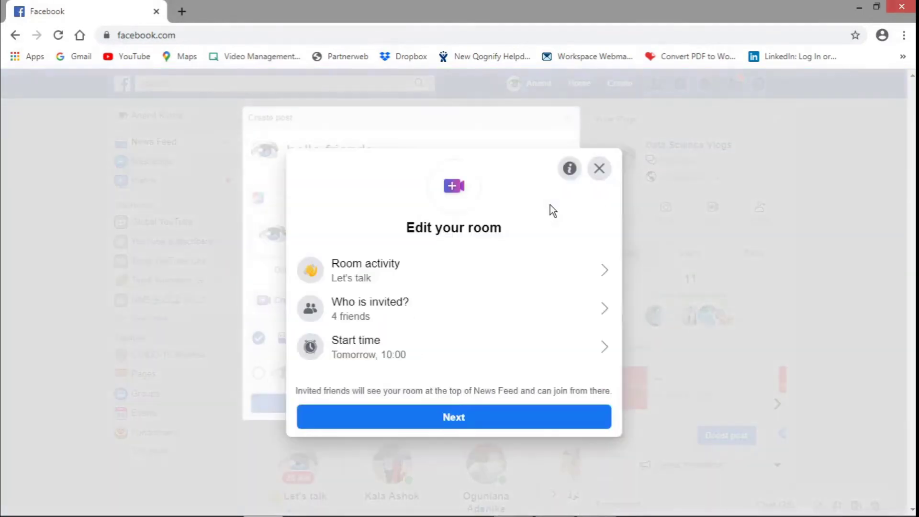
{"action": "left_click", "coordinate": [411, 353]}
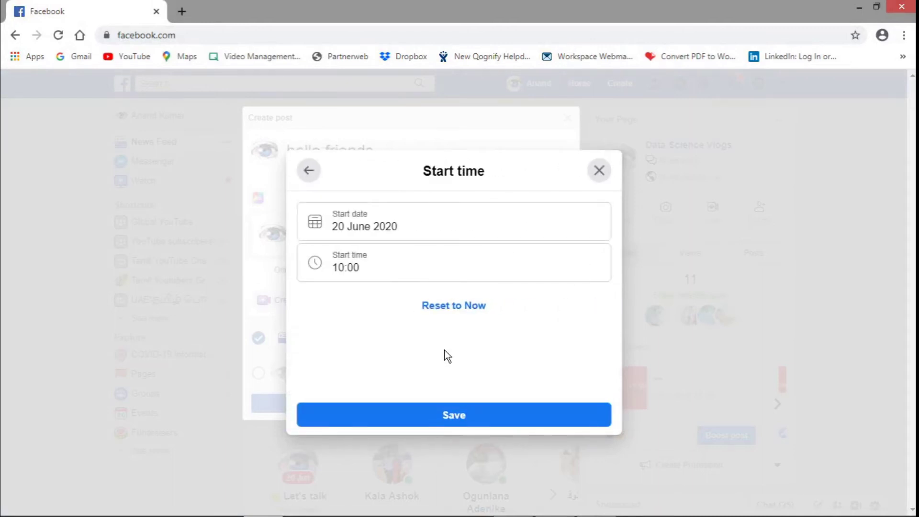
{"action": "left_click", "coordinate": [474, 420]}
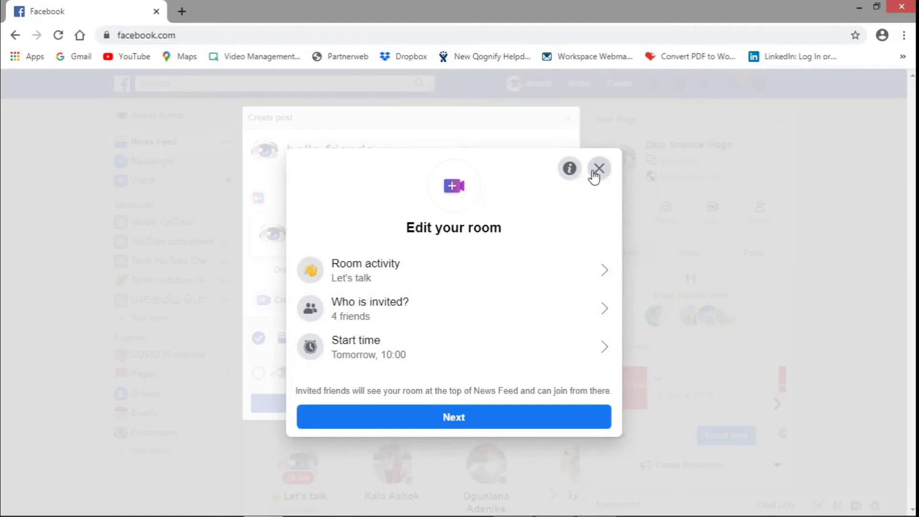
{"action": "left_click", "coordinate": [598, 171]}
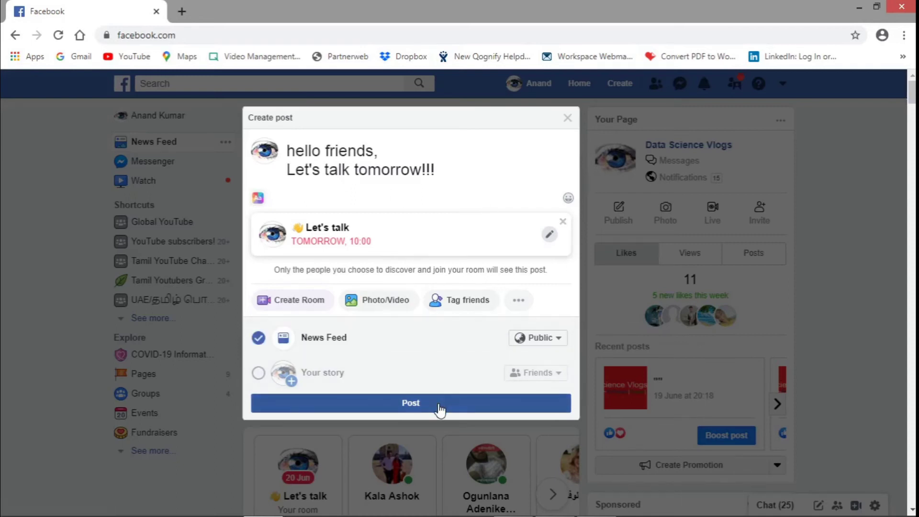
Deselect and reselect News Feed as the post's destination and set its audience to Friends
{"action": "left_click", "coordinate": [259, 338]}
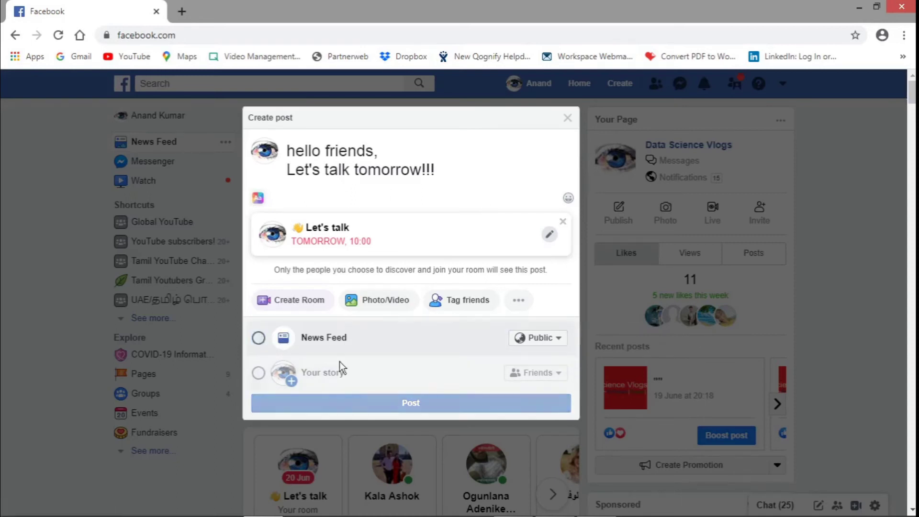
{"action": "left_click", "coordinate": [545, 340]}
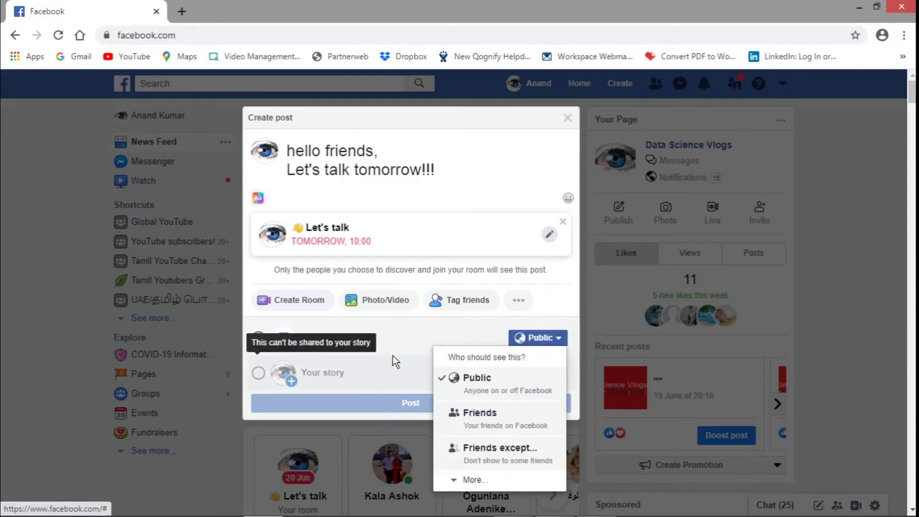
{"action": "left_click", "coordinate": [257, 341]}
{"action": "left_click", "coordinate": [541, 349]}
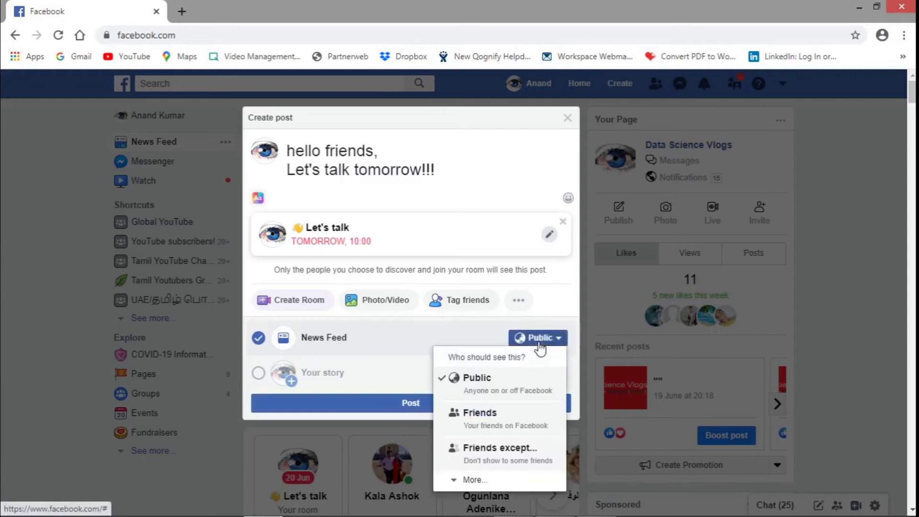
{"action": "left_click", "coordinate": [484, 417]}
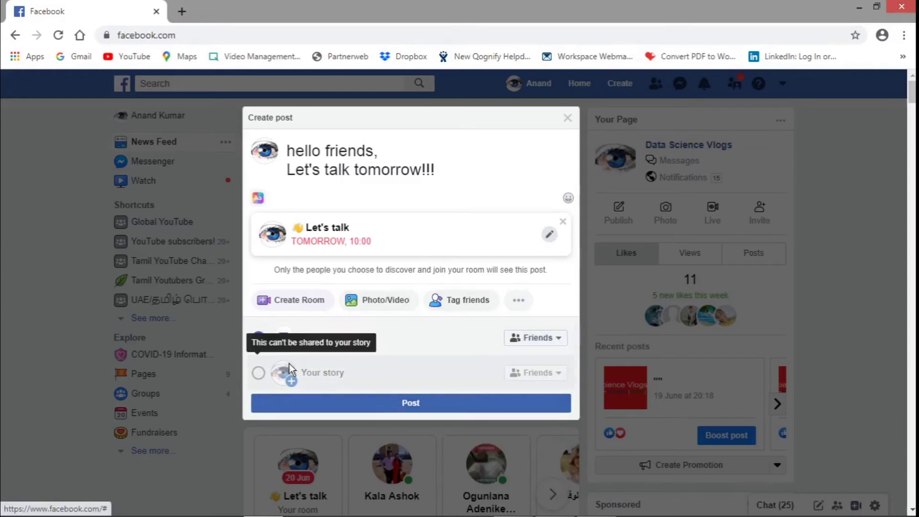
Switch the News Feed audience to Public and close the expanded post editor without posting
{"action": "left_click", "coordinate": [536, 338]}
{"action": "left_click", "coordinate": [506, 381]}
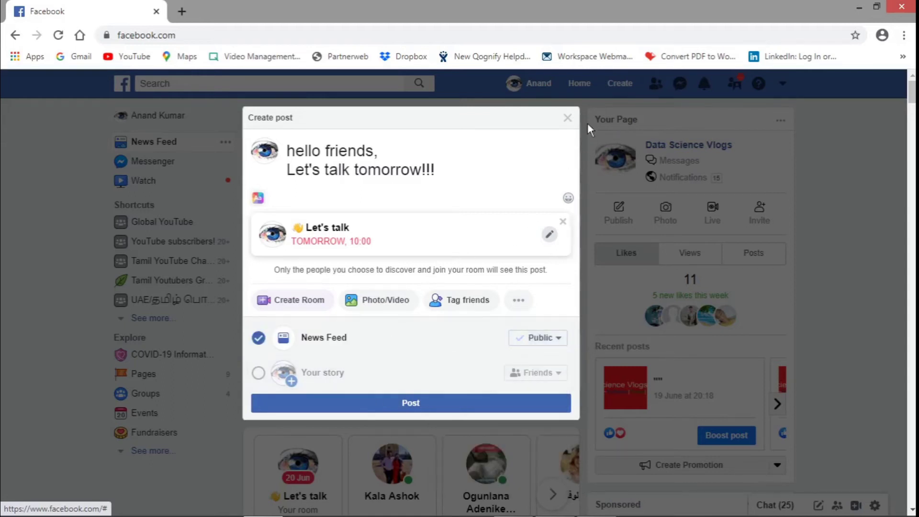
{"action": "left_click", "coordinate": [566, 118]}
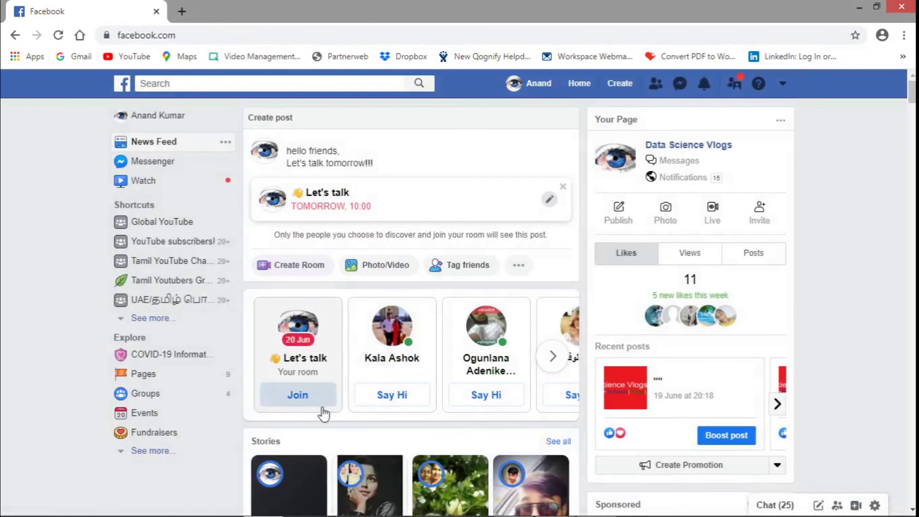
Join the "Let's talk" room from the rooms row and turn the camera off
{"action": "left_click", "coordinate": [298, 396]}
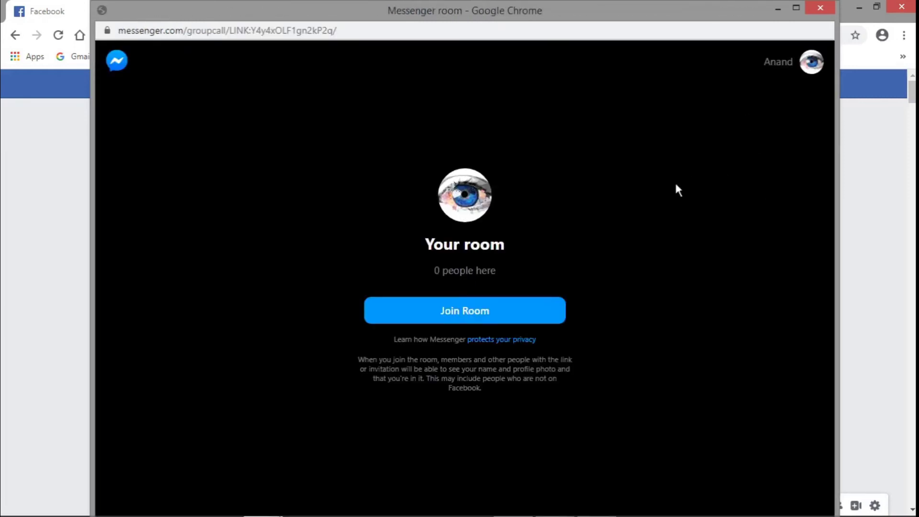
{"action": "left_click", "coordinate": [470, 309]}
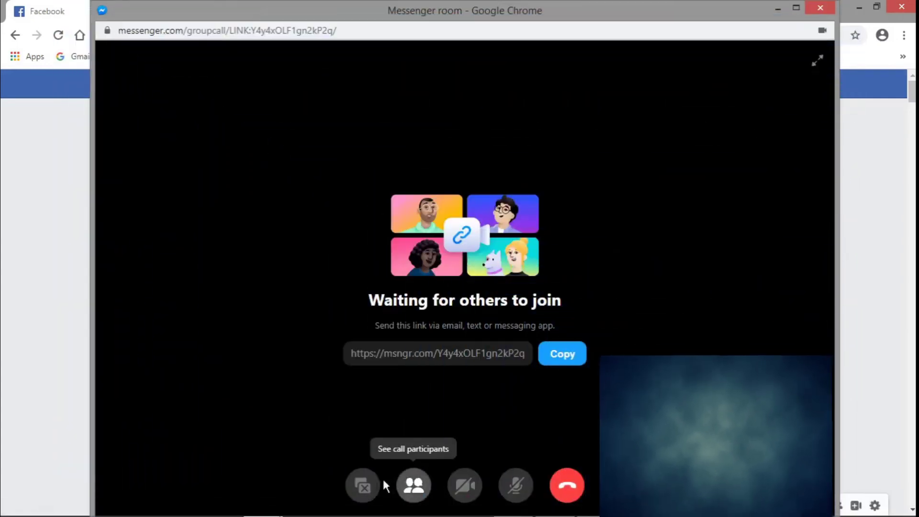
{"action": "left_click", "coordinate": [467, 488]}
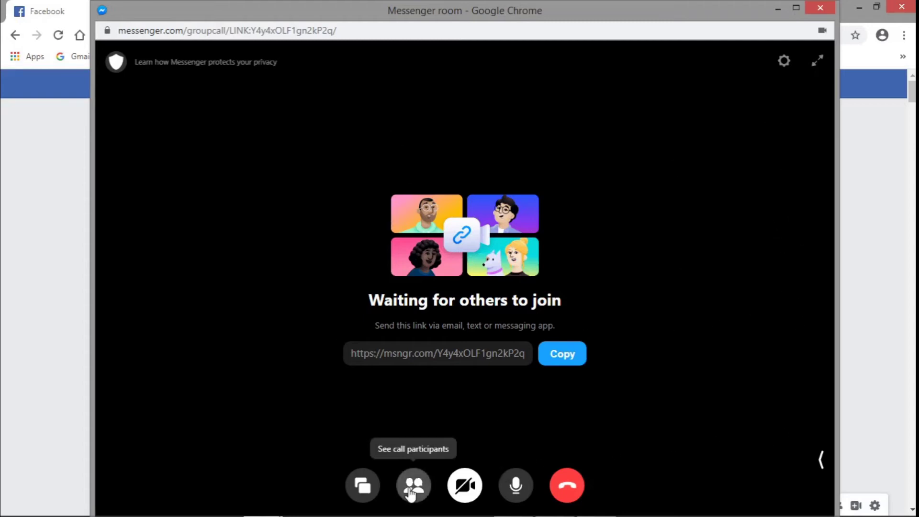
Review the entire-screen and application-window sharing sources and the call participants, and leave the room, closing its window
{"action": "left_click", "coordinate": [366, 491]}
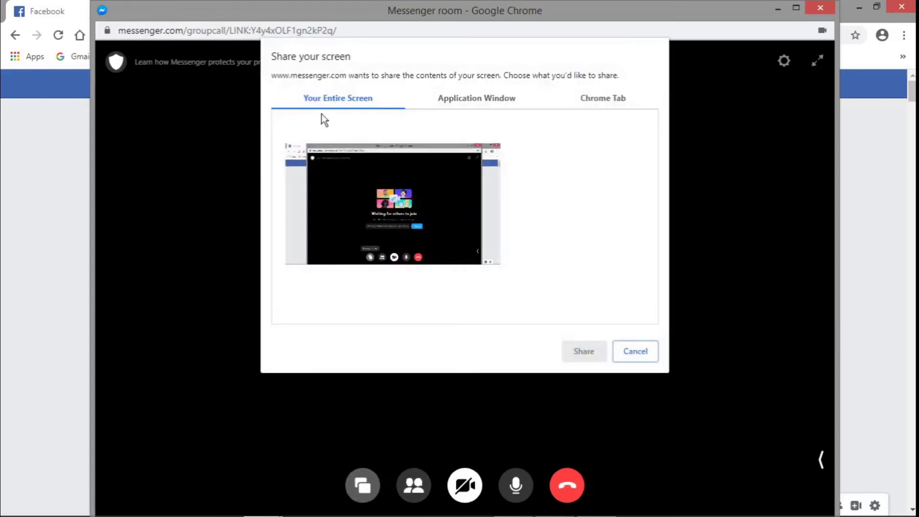
{"action": "left_click", "coordinate": [454, 106]}
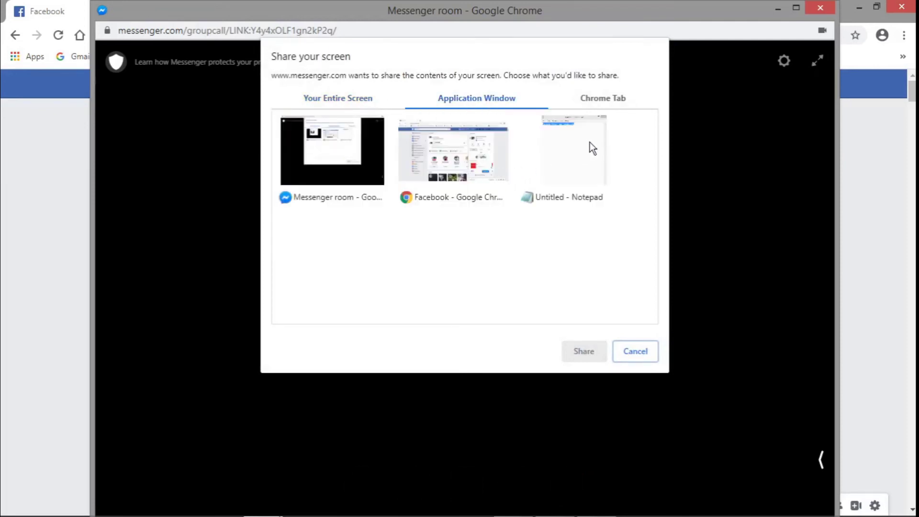
{"action": "left_click", "coordinate": [347, 98]}
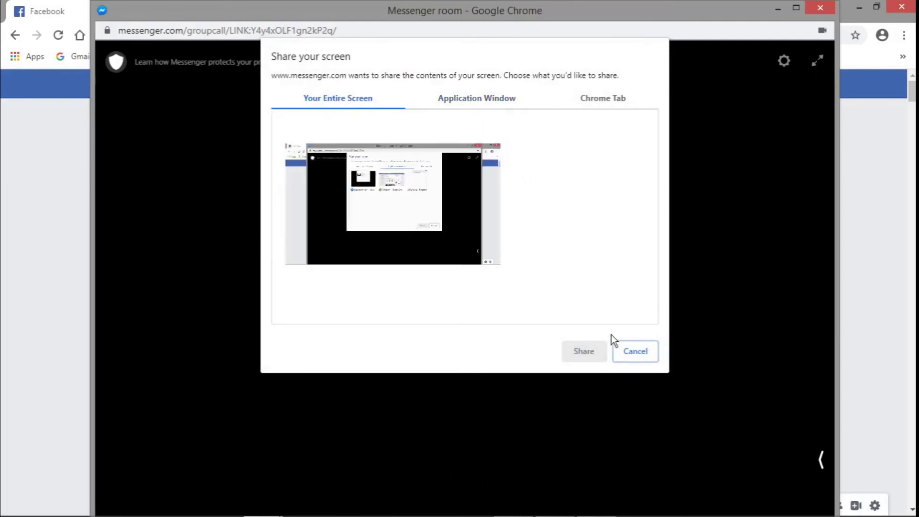
{"action": "left_click", "coordinate": [635, 353]}
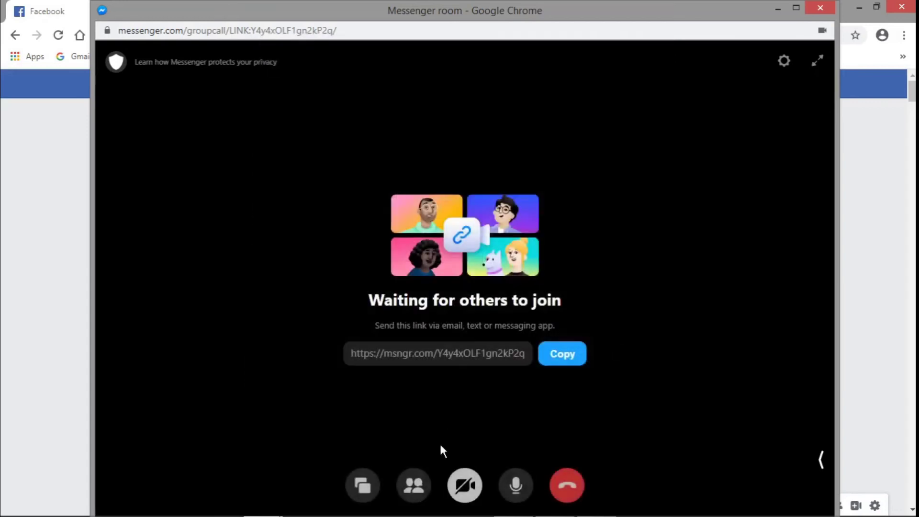
{"action": "left_click", "coordinate": [413, 489]}
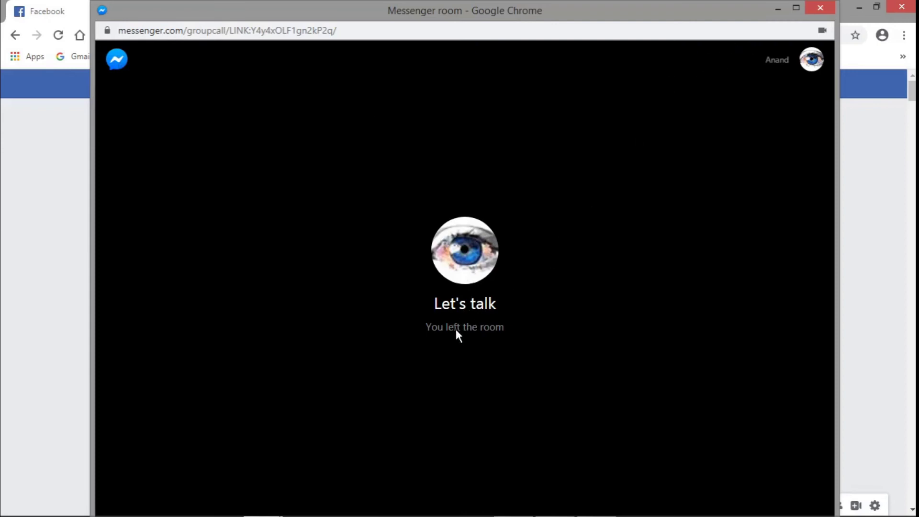
{"action": "left_click", "coordinate": [818, 8]}
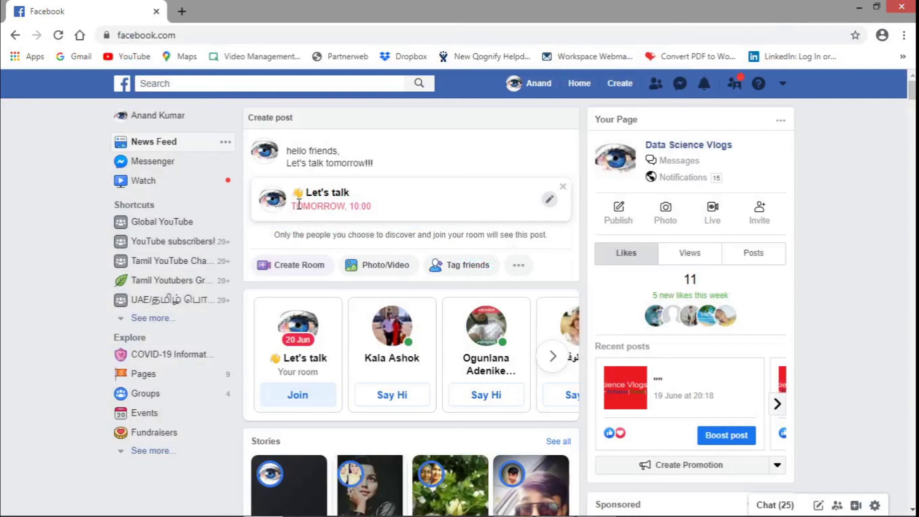
Rejoin the "Let's talk" room with the camera off and copy its invitation link
{"action": "left_click", "coordinate": [306, 394]}
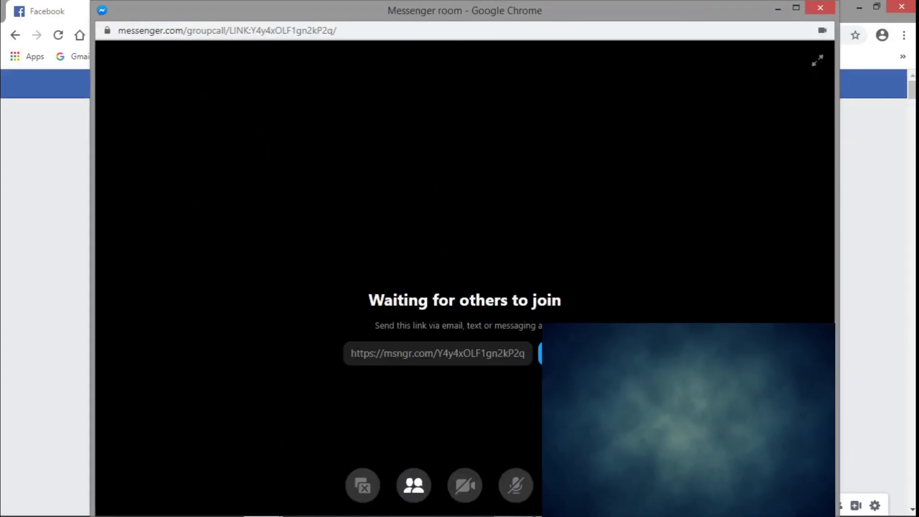
{"action": "left_click", "coordinate": [471, 496]}
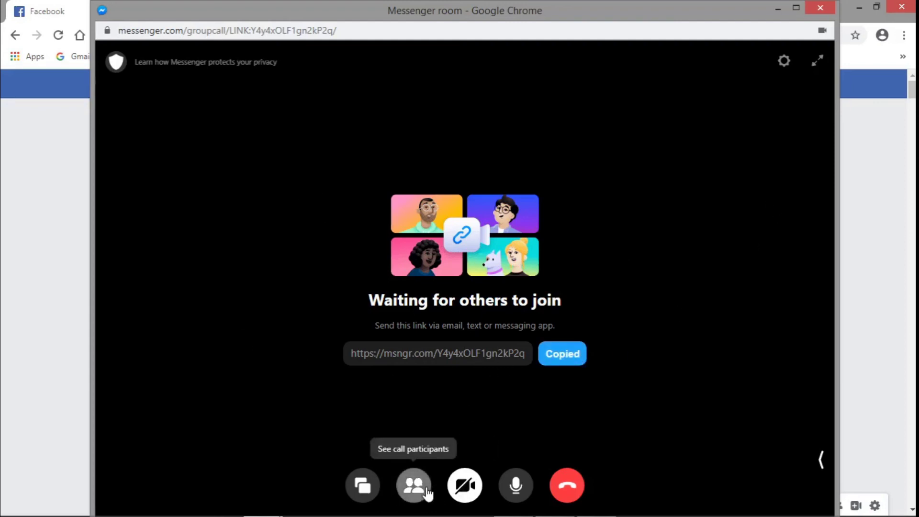
Review the room's people and settings, including the lock option, and leave the room, closing its window
{"action": "left_click", "coordinate": [412, 486]}
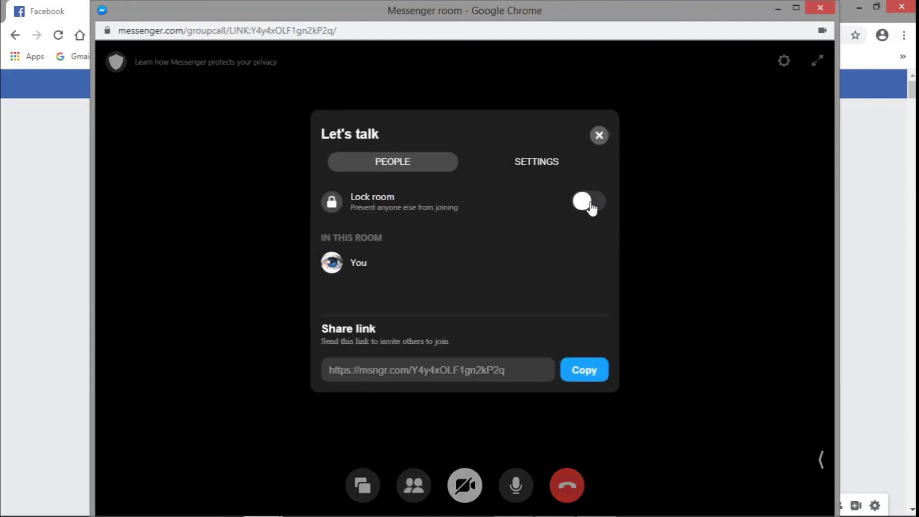
{"action": "left_click", "coordinate": [551, 168]}
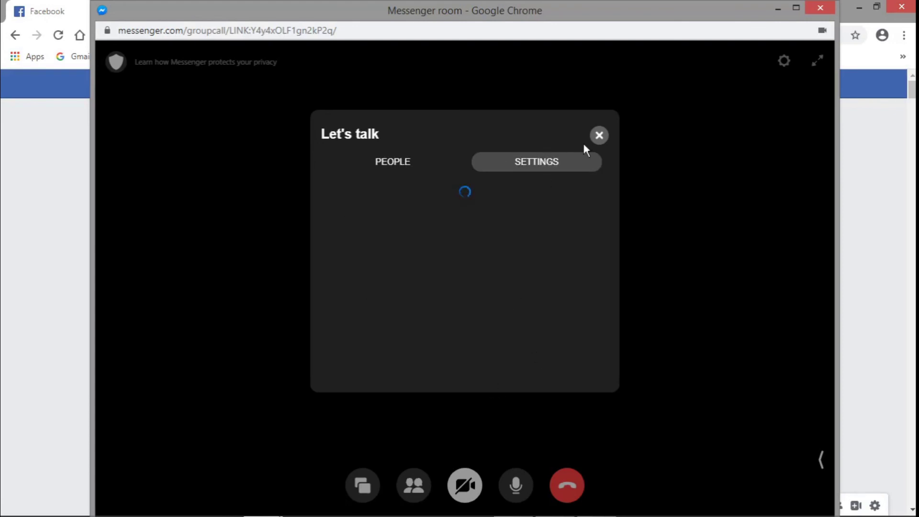
{"action": "left_click", "coordinate": [601, 141]}
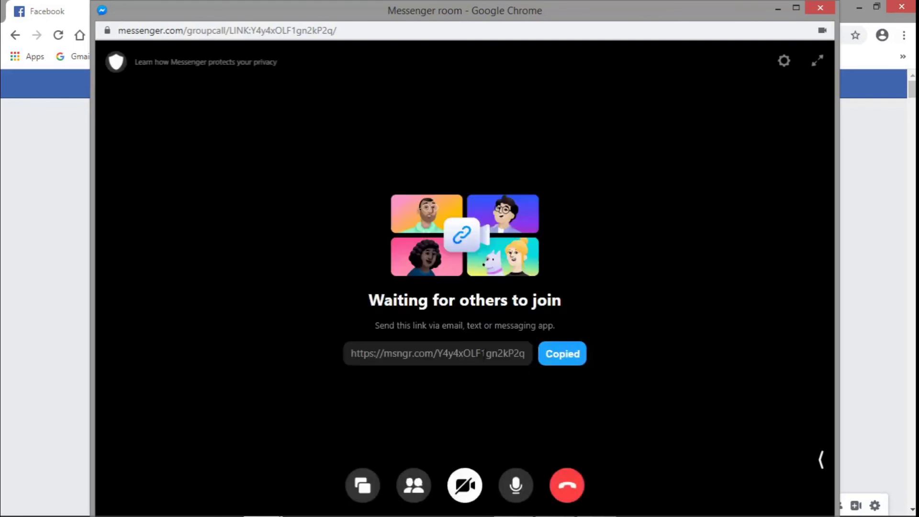
{"action": "left_click", "coordinate": [424, 486]}
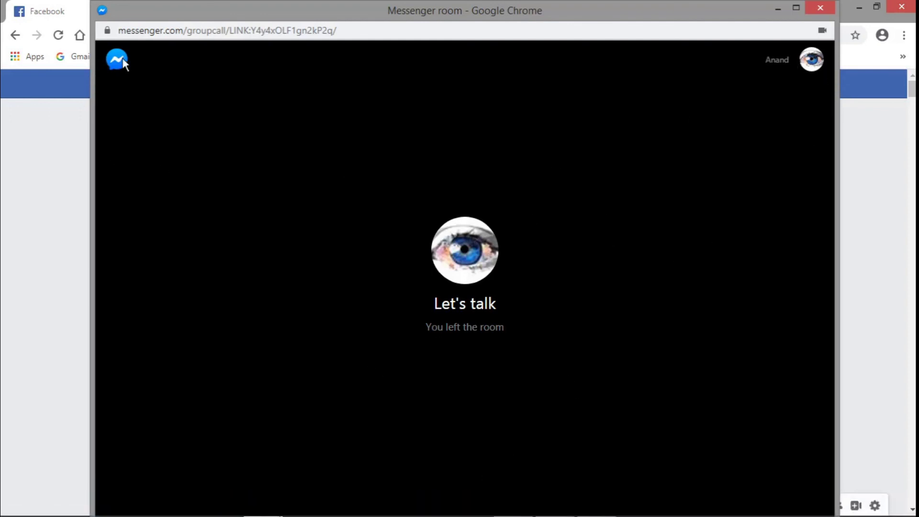
{"action": "left_click", "coordinate": [820, 7]}
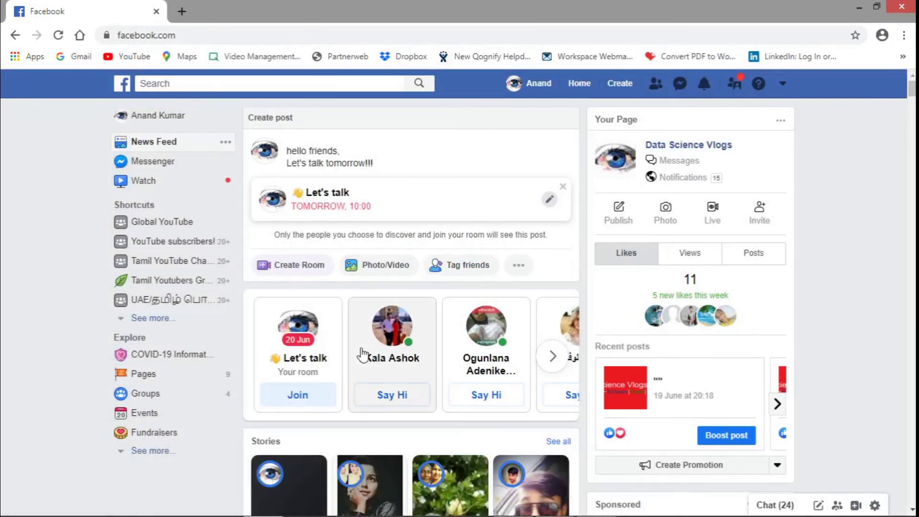
Remove the room attachment from the draft post and close the expanded post editor
{"action": "left_click", "coordinate": [296, 266]}
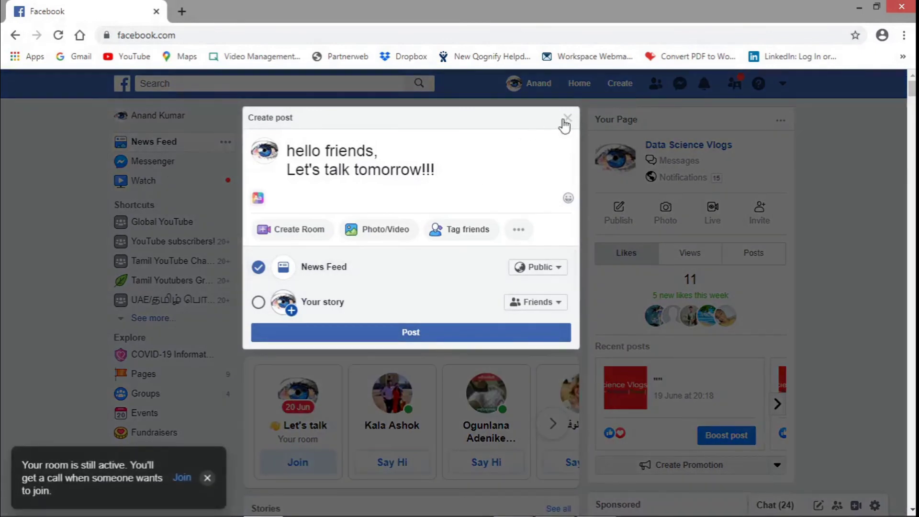
{"action": "left_click", "coordinate": [567, 119]}
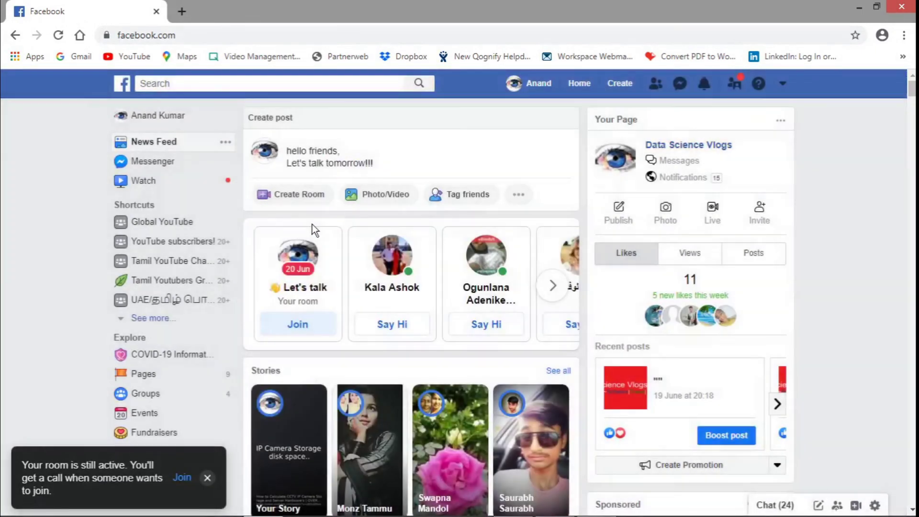